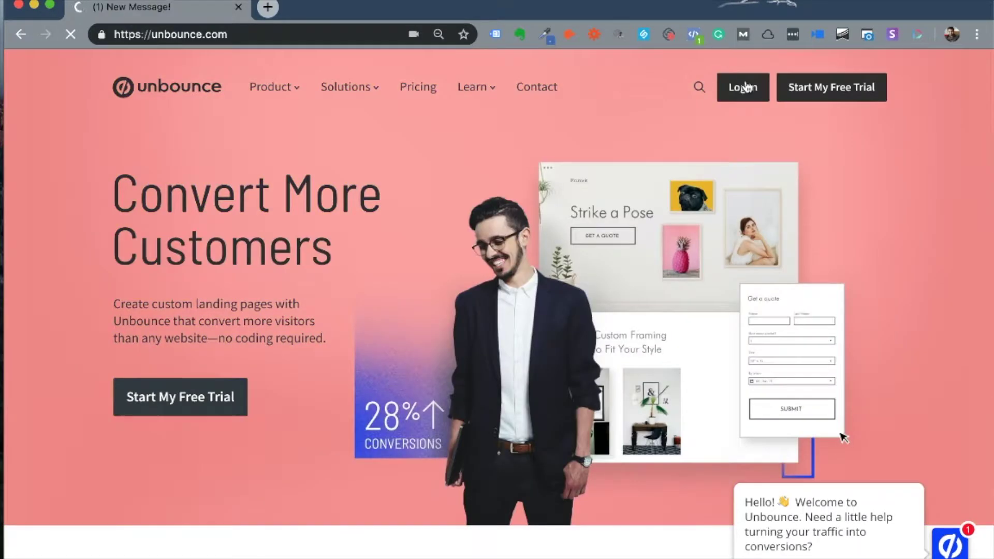
Step: Log in to Unbounce, browse the All Pages list and start a new page
left_click(744, 87)
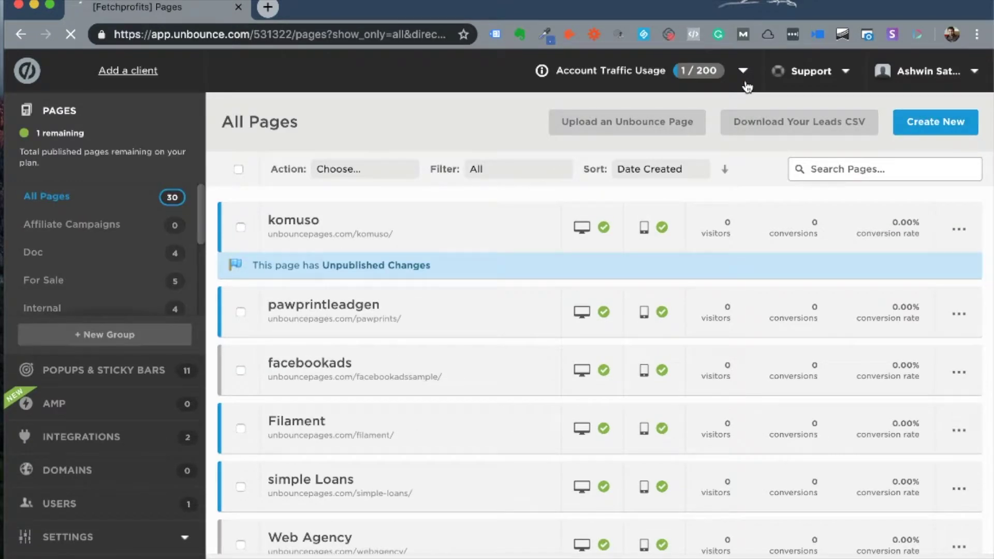
scroll(400, 242, "down", 7)
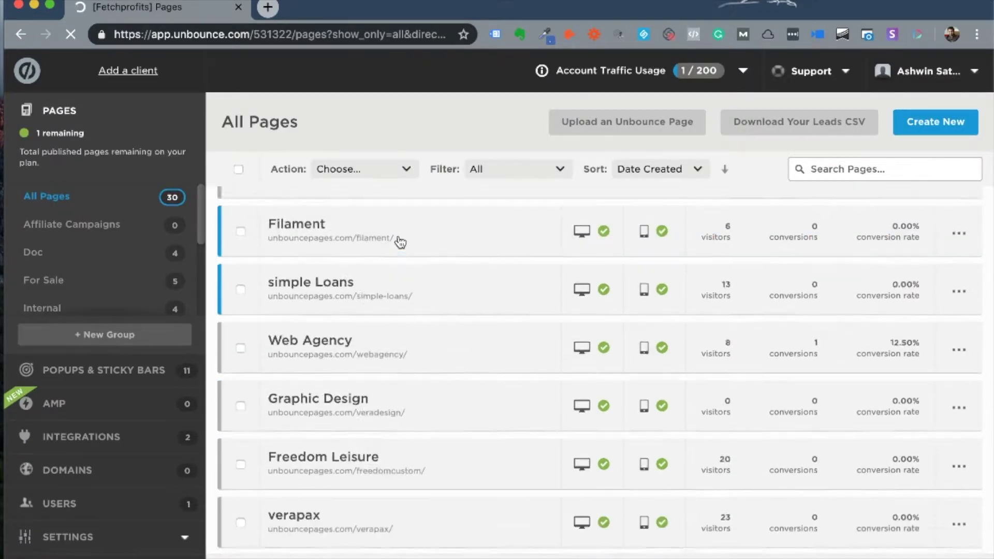
scroll(400, 241, "up", 7)
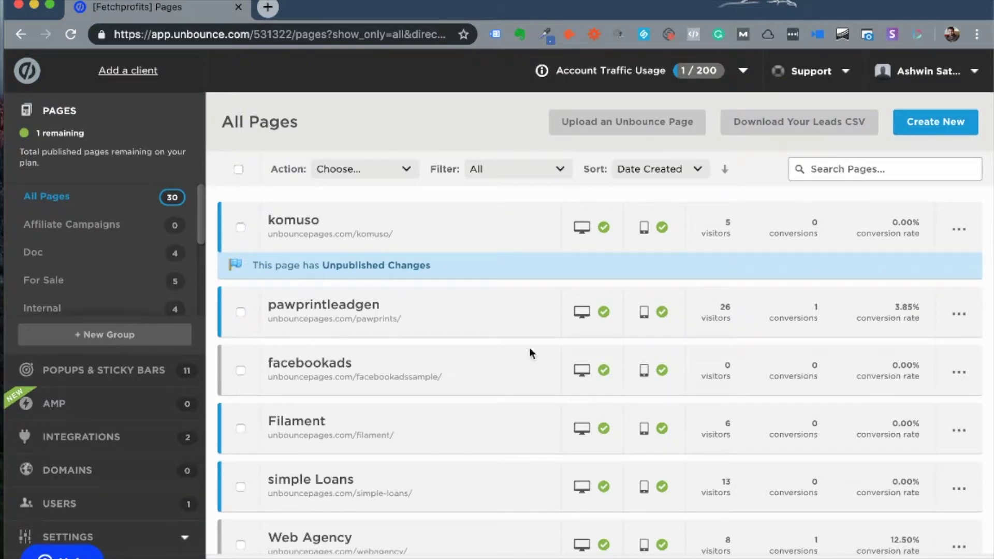
left_click(933, 128)
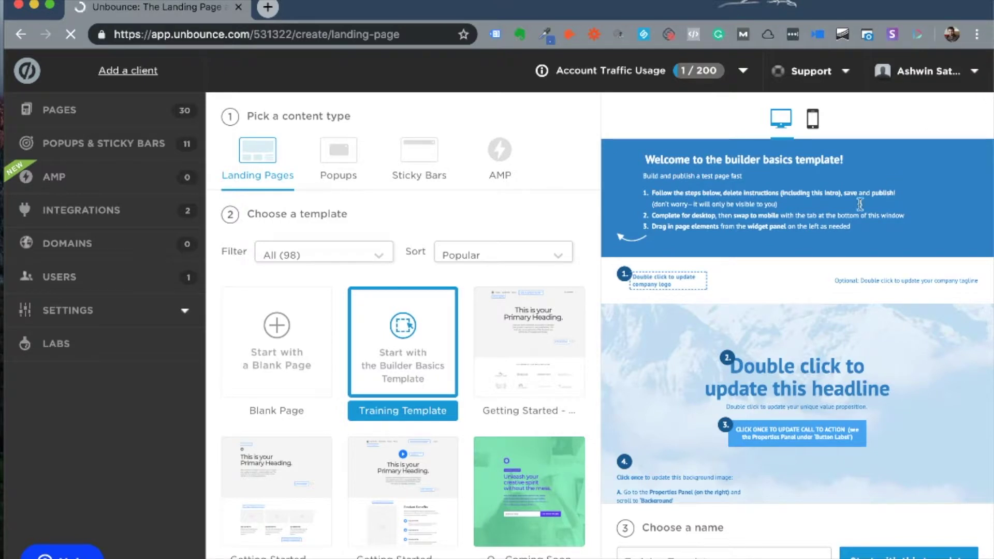
Step: Filter the template gallery to Webinar (3) and pick the HowTo - Invite template
scroll(824, 283, "down", 5)
scroll(824, 282, "down", 2)
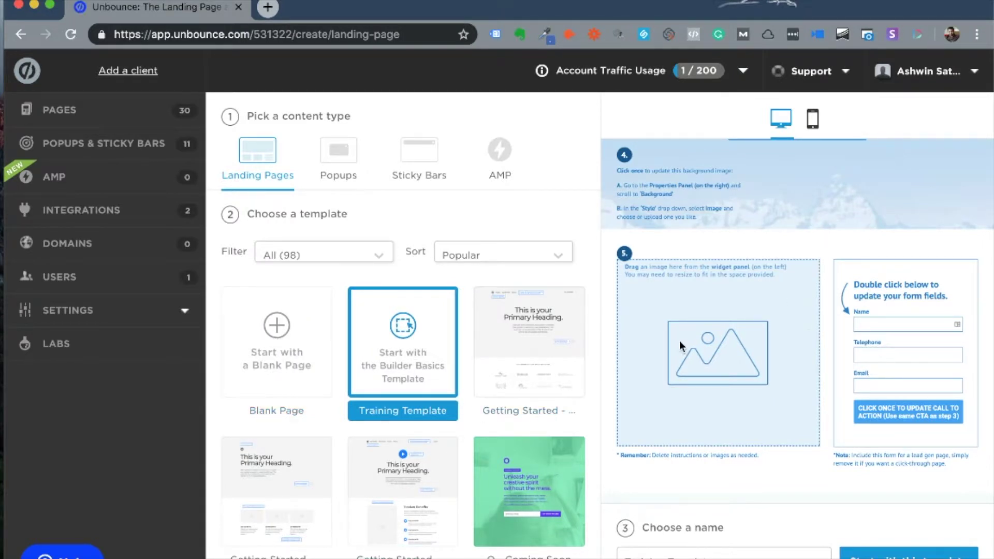
scroll(510, 362, "down", 8)
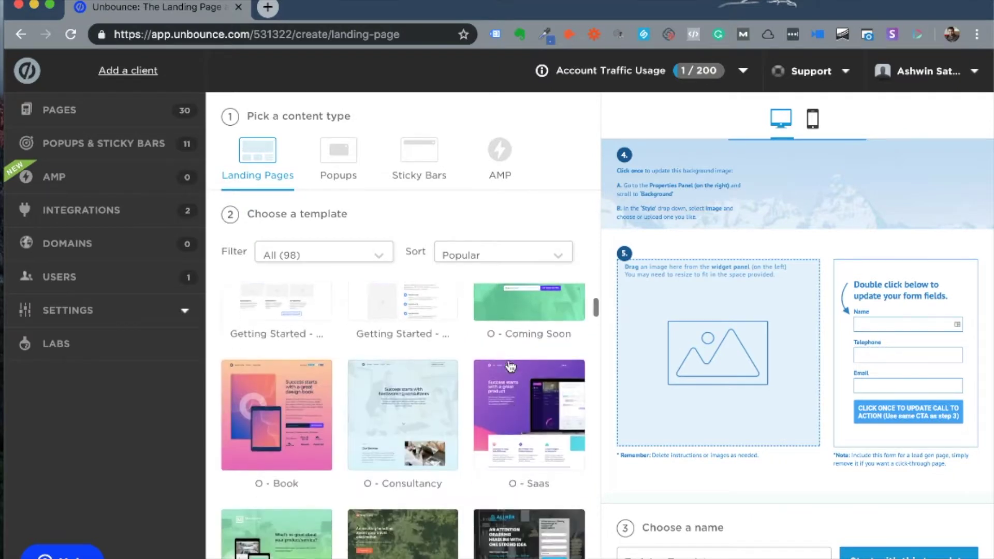
scroll(500, 419, "down", 3)
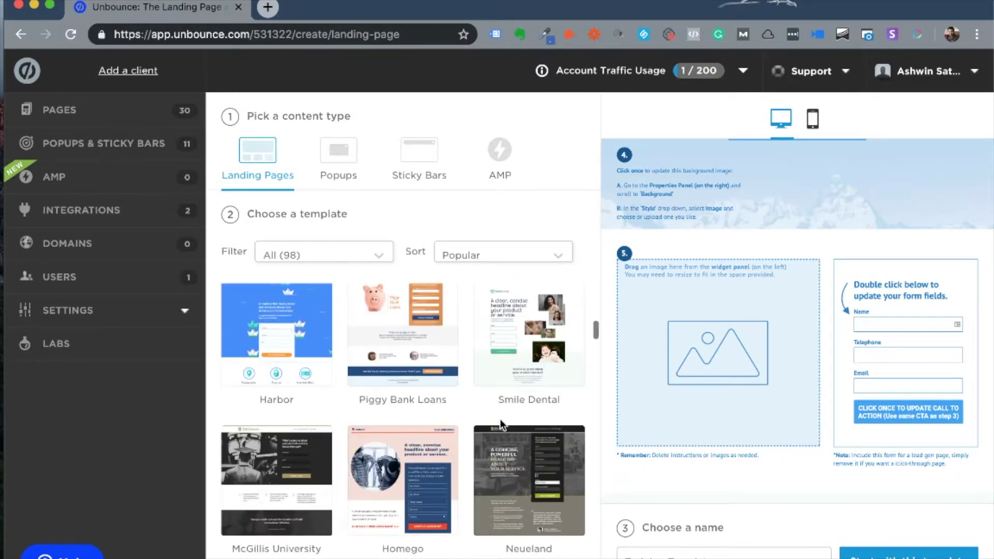
left_click(372, 256)
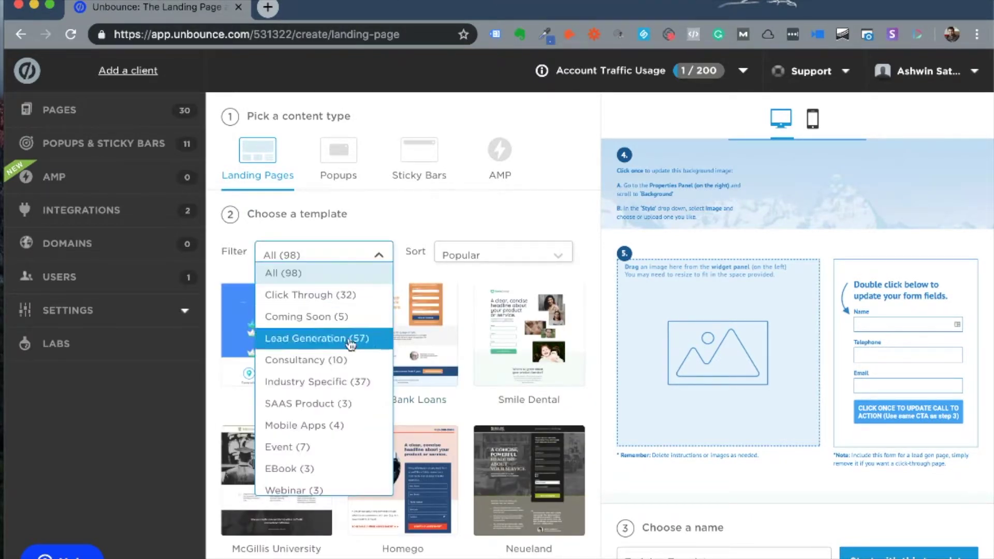
scroll(331, 466, "down", 1)
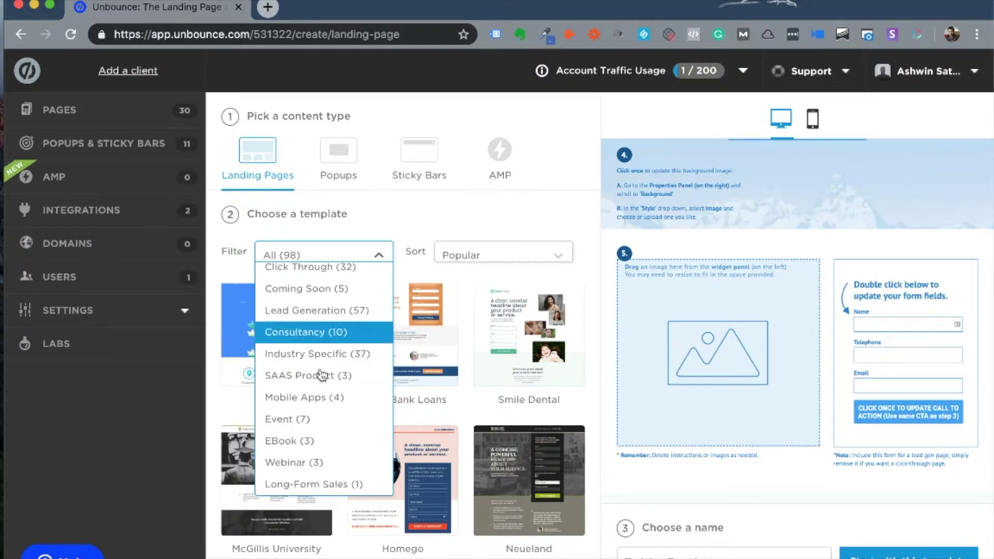
left_click(296, 468)
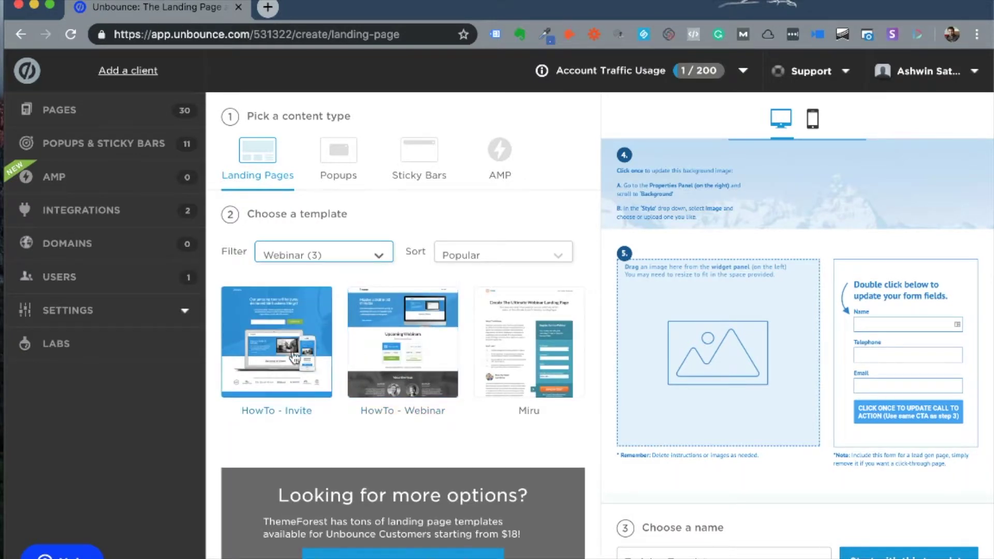
left_click(294, 357)
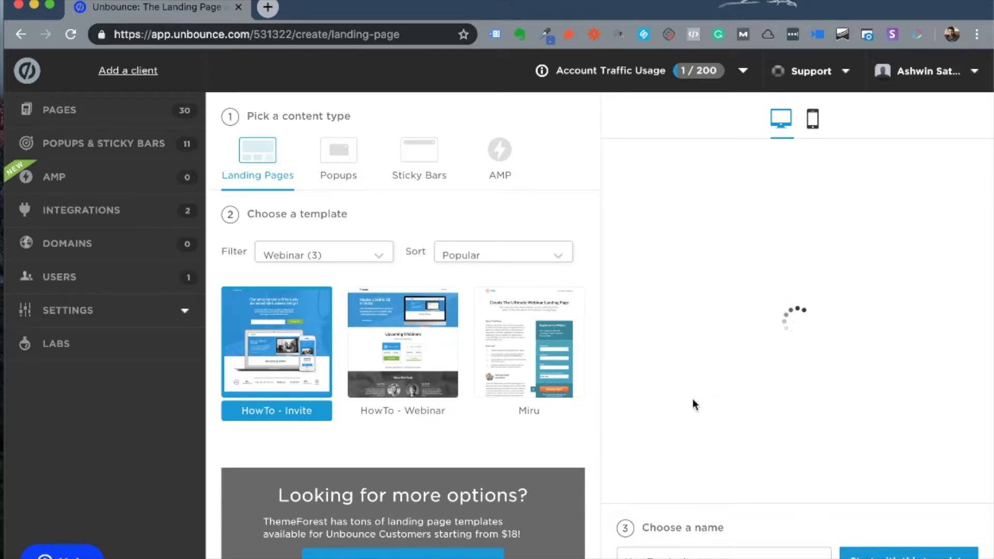
Step: Choose the Miru webinar template for the New Webinar page
left_click(520, 331)
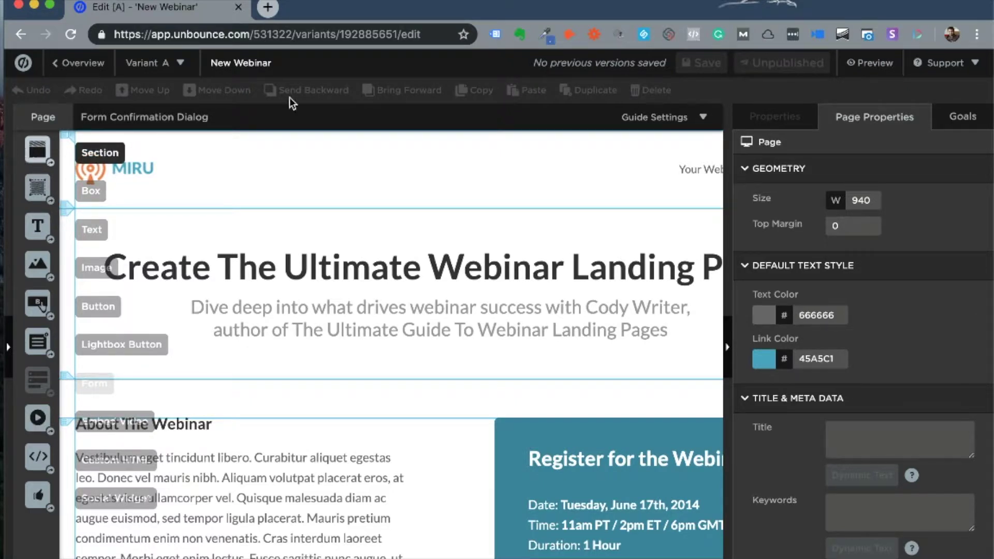
Step: Check the Goals tab and Page Properties, then show the page's variant list
left_click(771, 122)
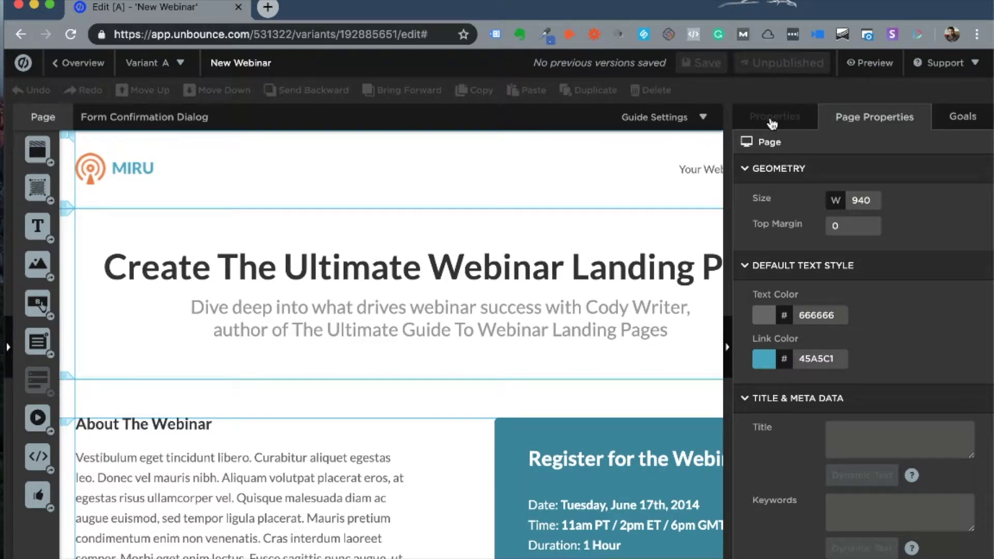
left_click(955, 127)
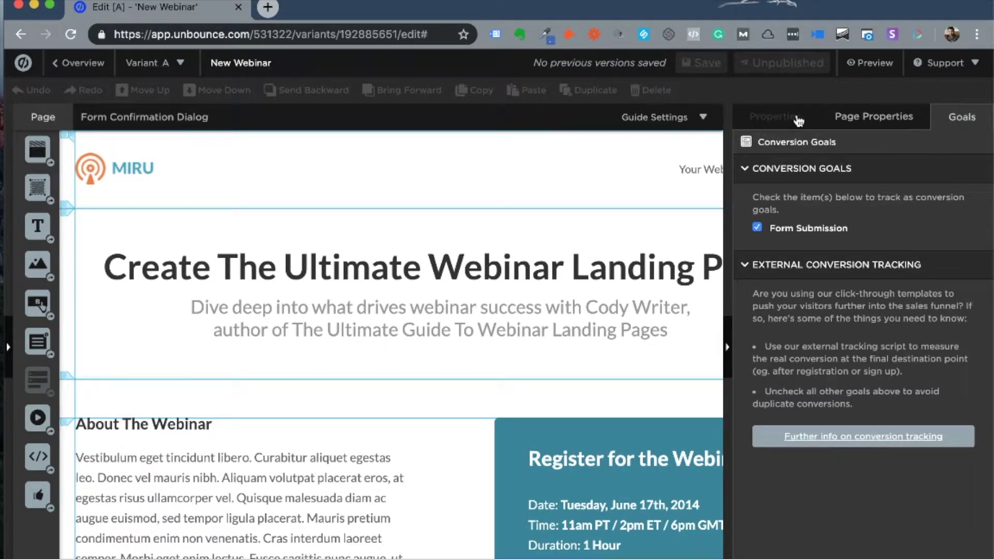
left_click(849, 122)
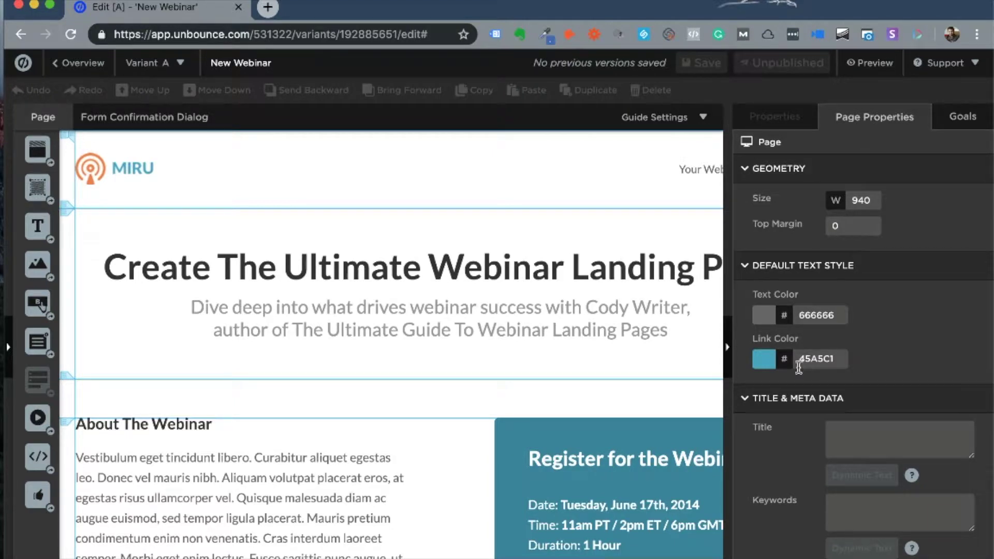
scroll(785, 447, "down", 6)
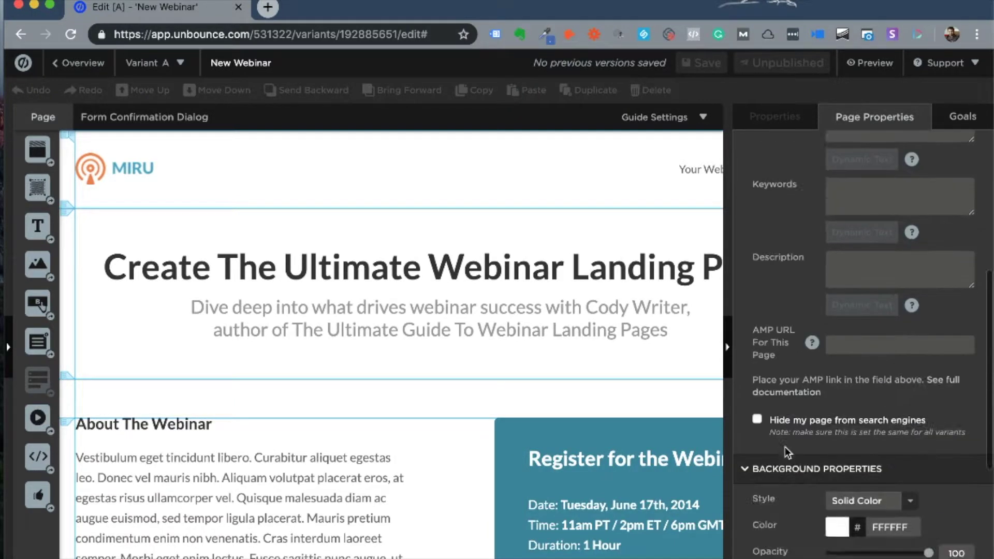
scroll(785, 446, "down", 5)
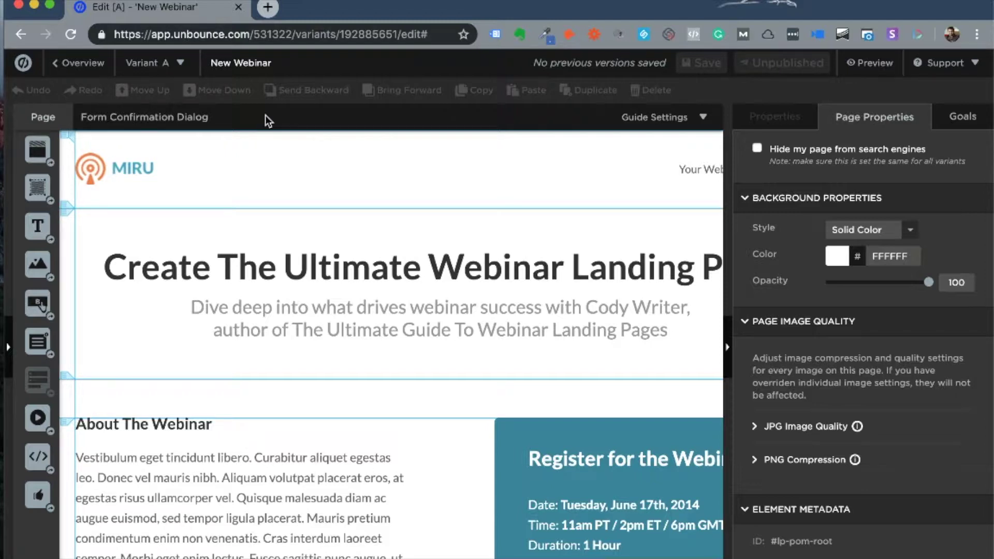
left_click(168, 64)
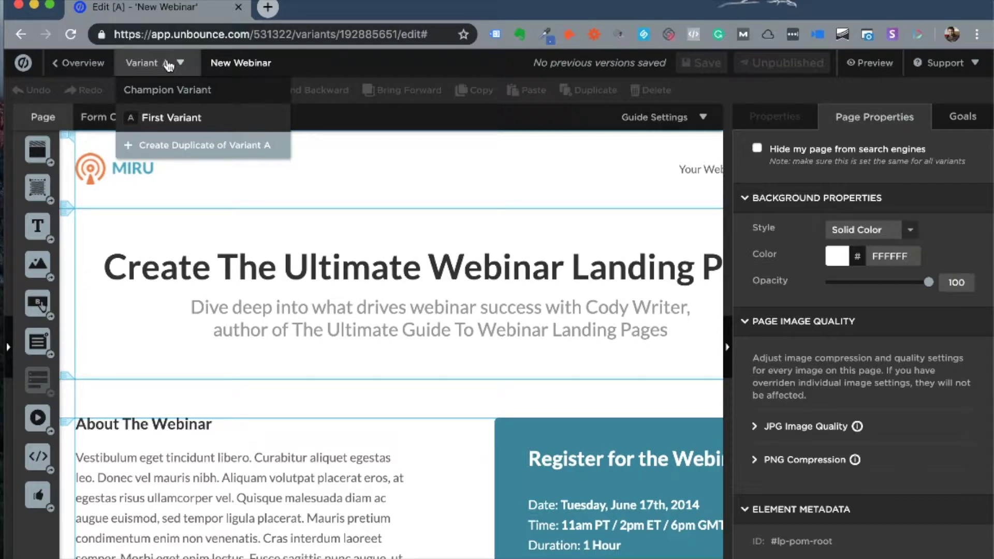
Step: Dismiss the variant list and shift the MIRU logo slightly right
left_click(339, 161)
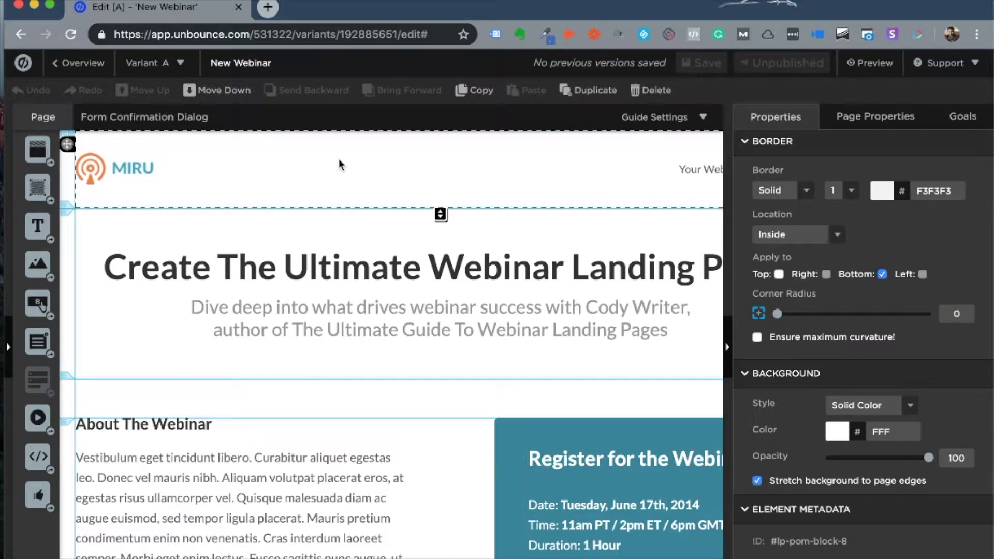
left_click(150, 63)
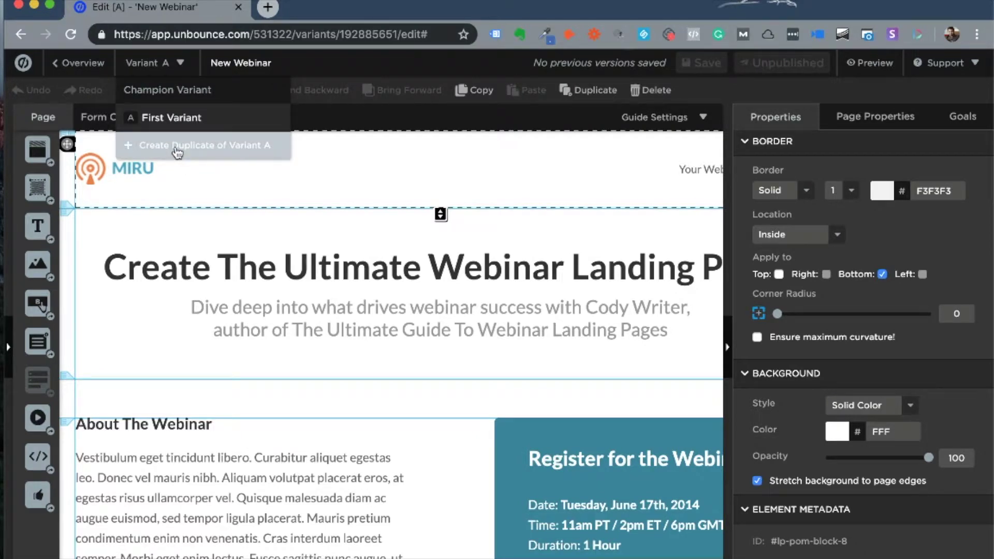
left_click(142, 176)
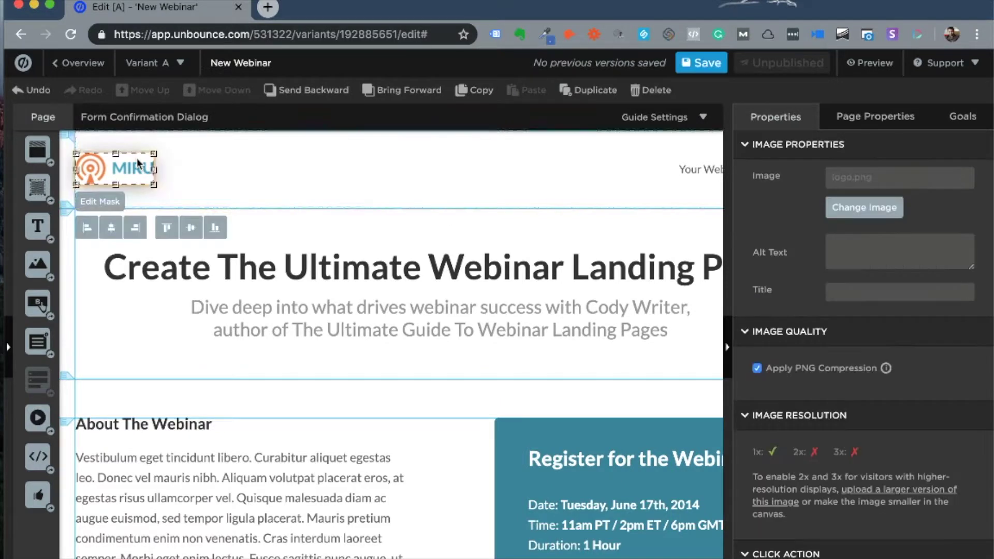
left_click(187, 183)
left_click_drag(148, 178, 160, 178)
left_click(220, 195)
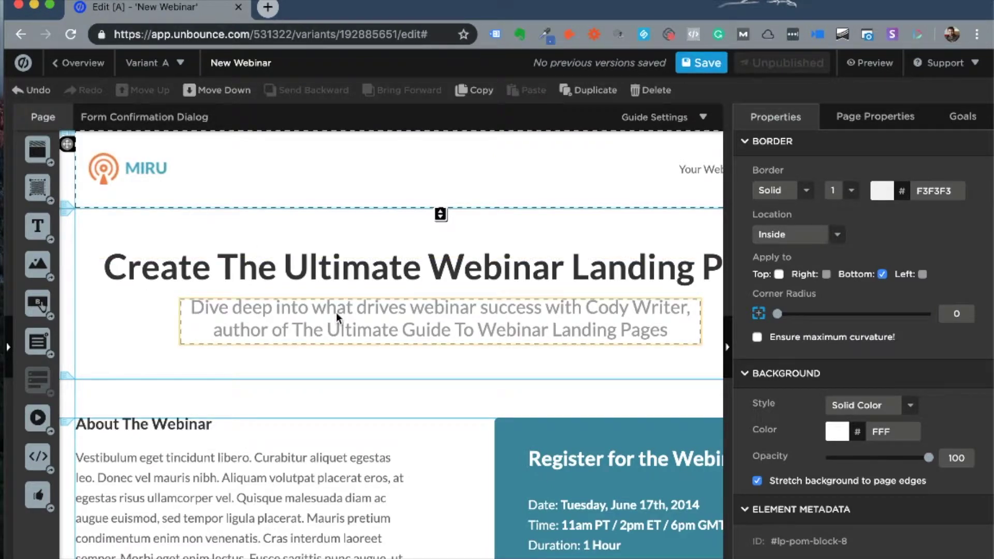
Step: Nudge the MIRU logo a little further, then view the page at full canvas width
left_click(124, 170)
mouse_move(120, 170)
left_mouse_down()
mouse_move(461, 352)
mouse_move(495, 465)
mouse_move(262, 222)
mouse_move(118, 172)
left_mouse_up()
left_click(422, 412)
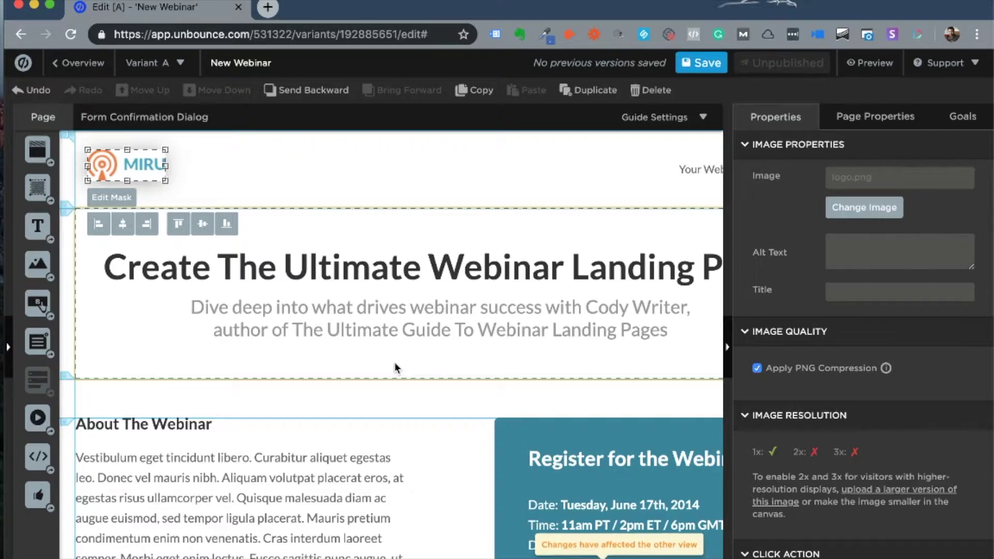
key("ctrl+\\")
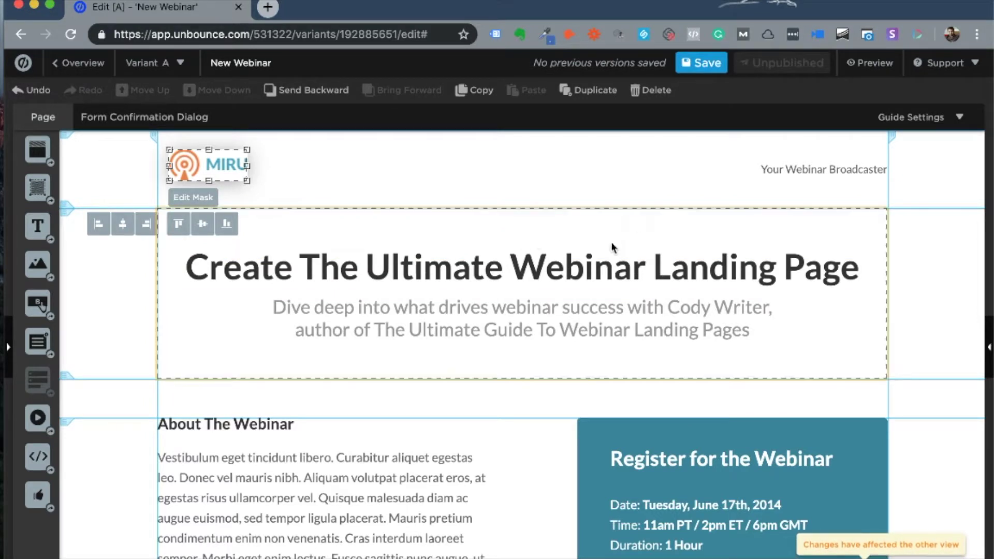
left_click(478, 266)
Step: Change the headline to 'Get your landing pages Designed' and rewrite the subheading text
double_click(477, 267)
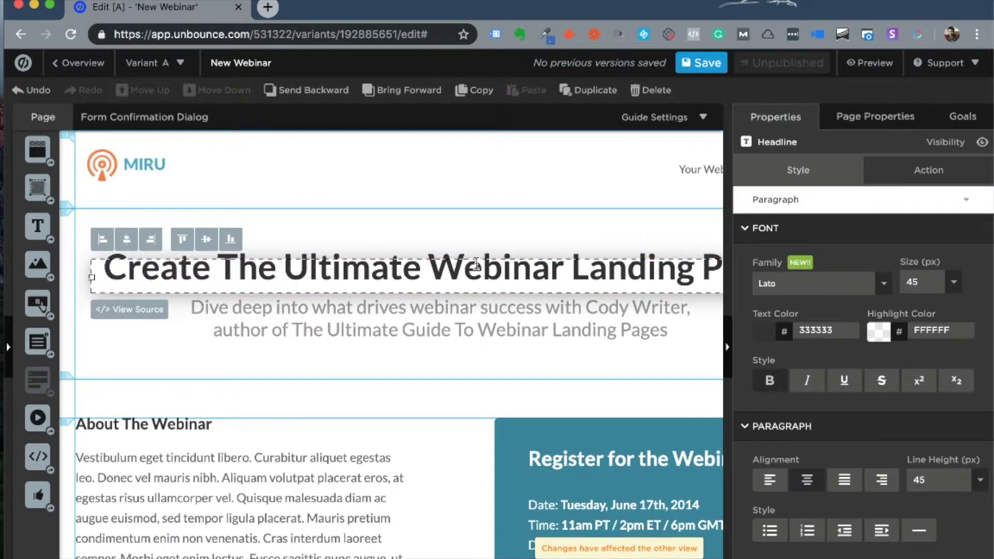
key("ctrl+a")
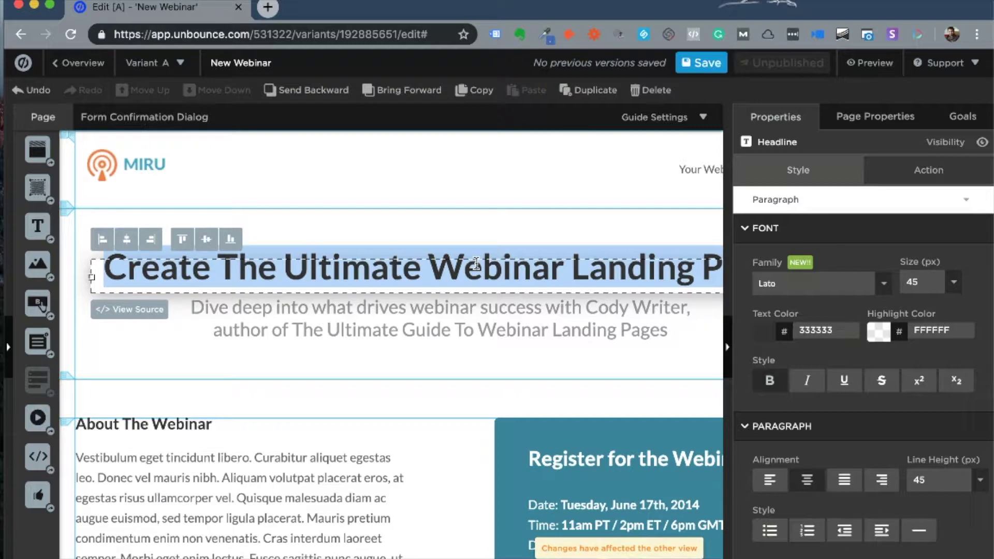
type("Get your landing pages Designed")
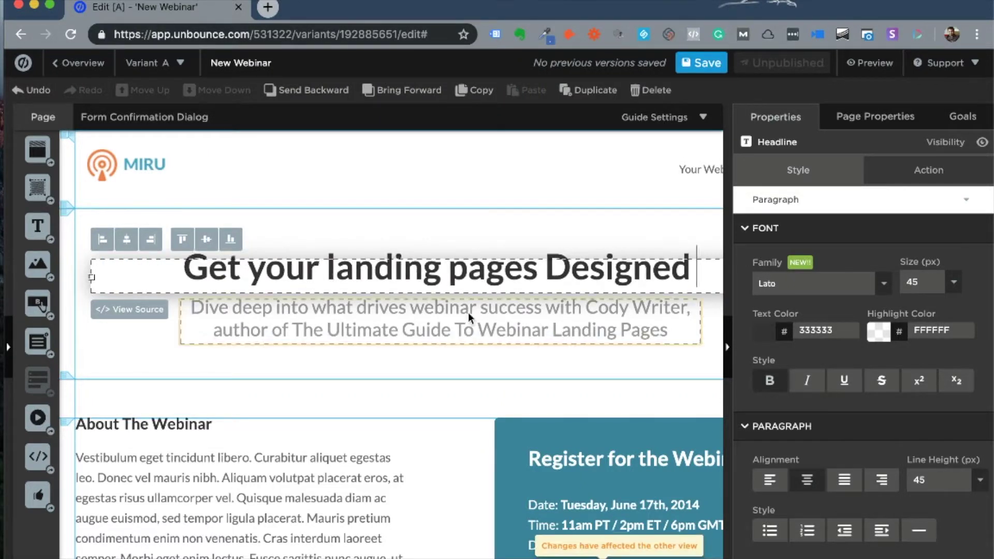
double_click(468, 312)
key("ctrl+a")
type("Give us your details, Tell us about your campaigns, and We'll build your landing page for you.")
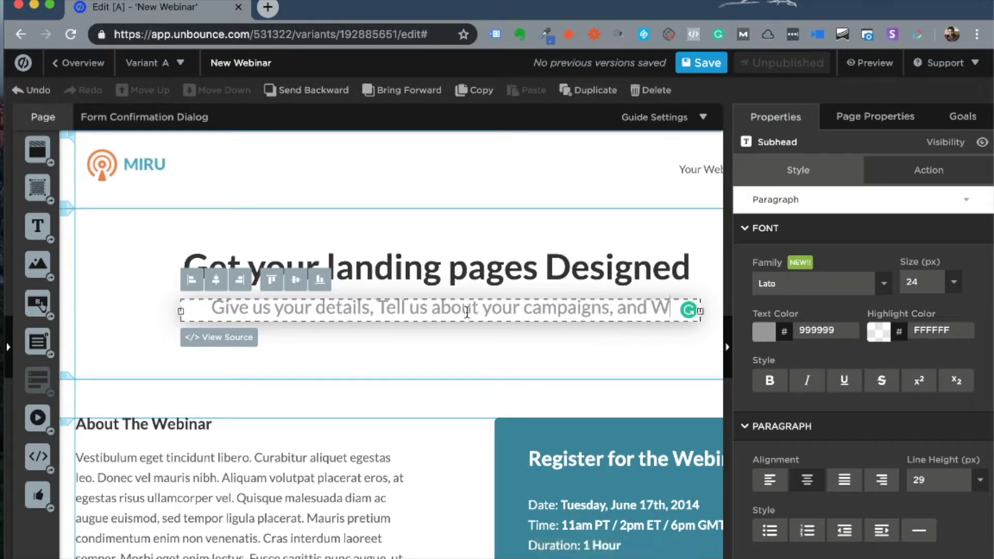
left_click(519, 336)
Step: Narrow the headline box so it wraps onto two lines, then select its text
scroll(519, 337, "down", 3)
scroll(463, 239, "up", 2)
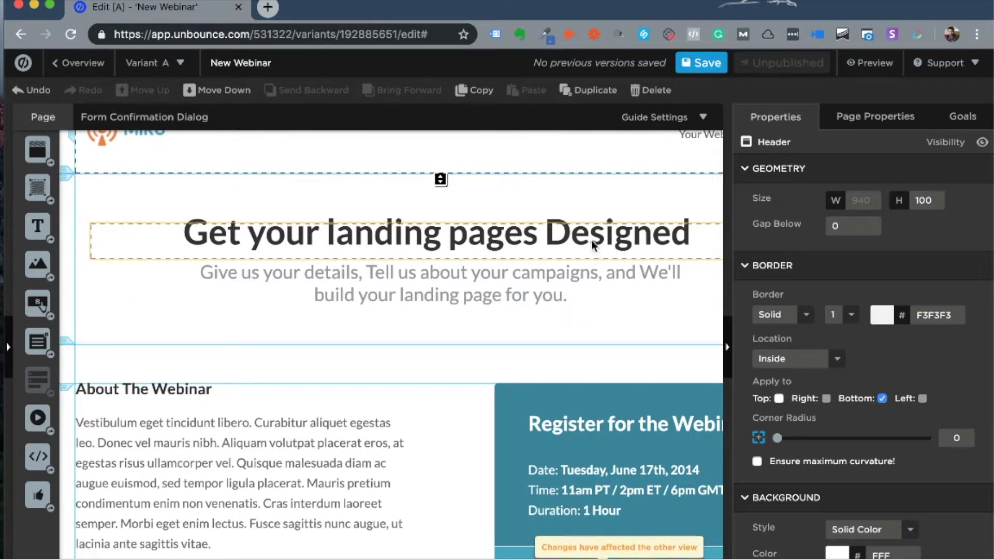
left_click(727, 348)
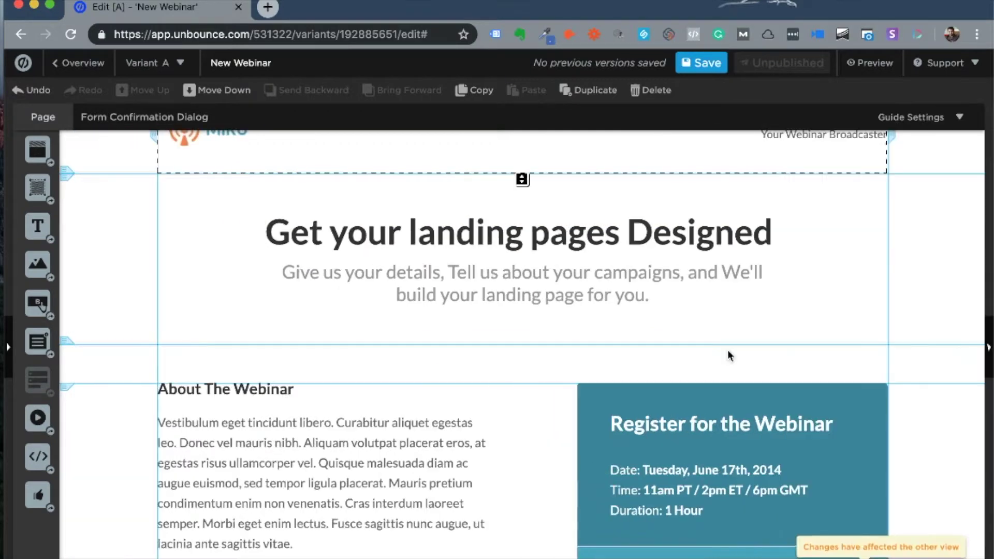
left_click(615, 243)
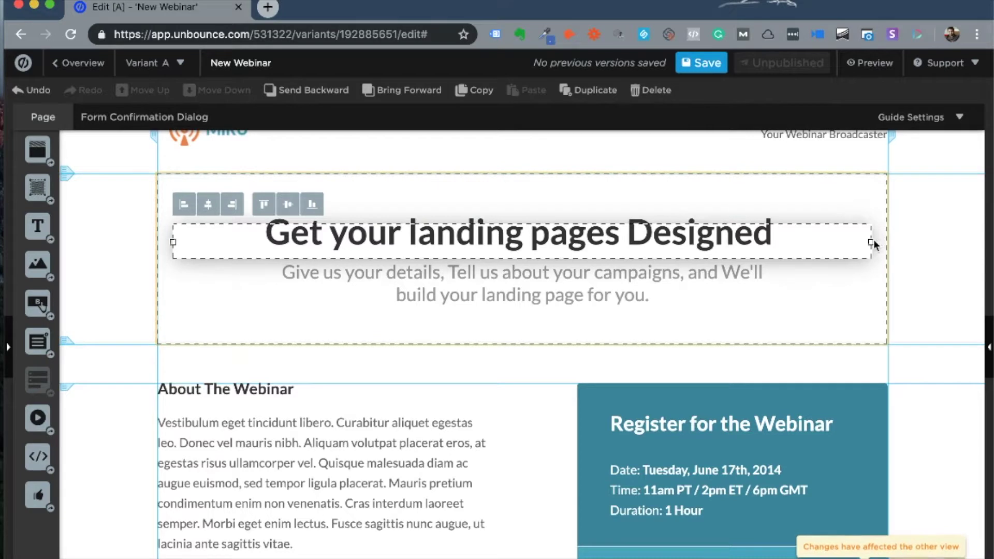
left_click_drag(872, 243, 454, 242)
left_click(496, 235)
left_click(352, 255)
left_click(353, 256)
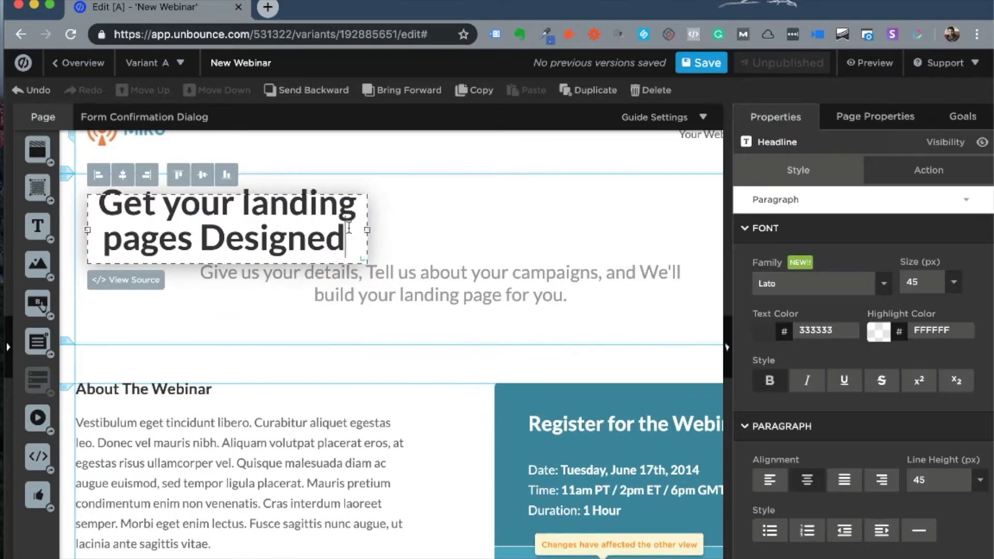
triple_click(349, 228)
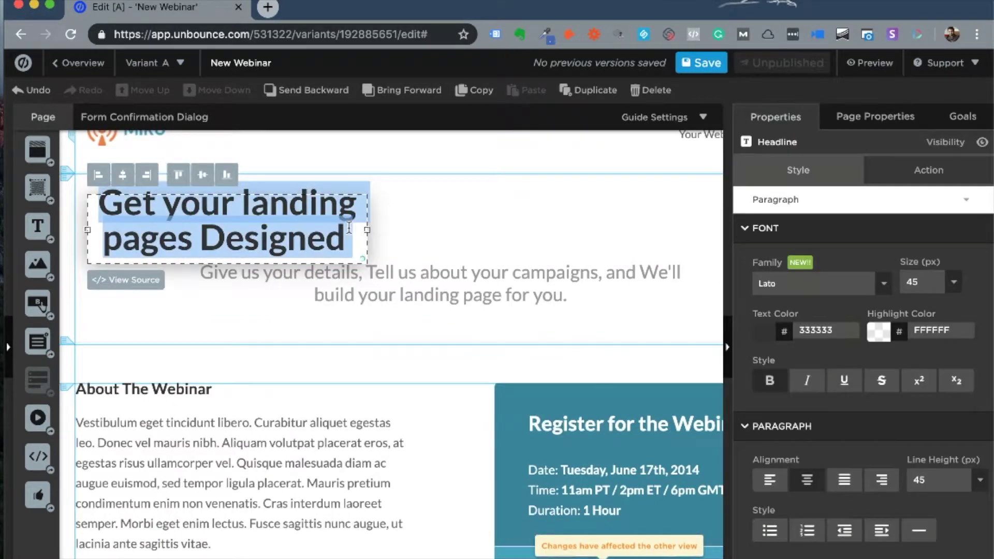
Step: Add the Poppins font to the page and left-align the headline
left_click(870, 284)
scroll(828, 383, "down", 5)
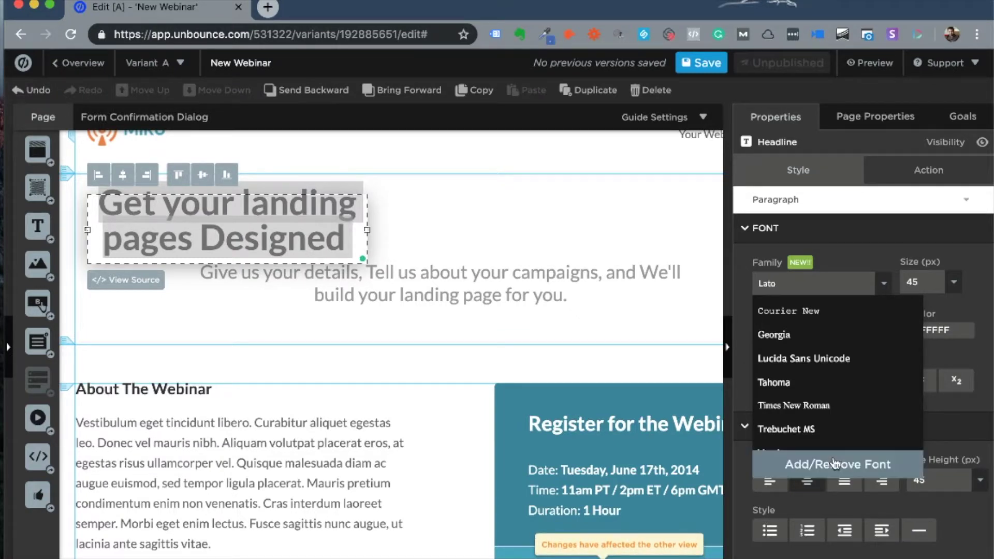
left_click(835, 463)
type("Poppins")
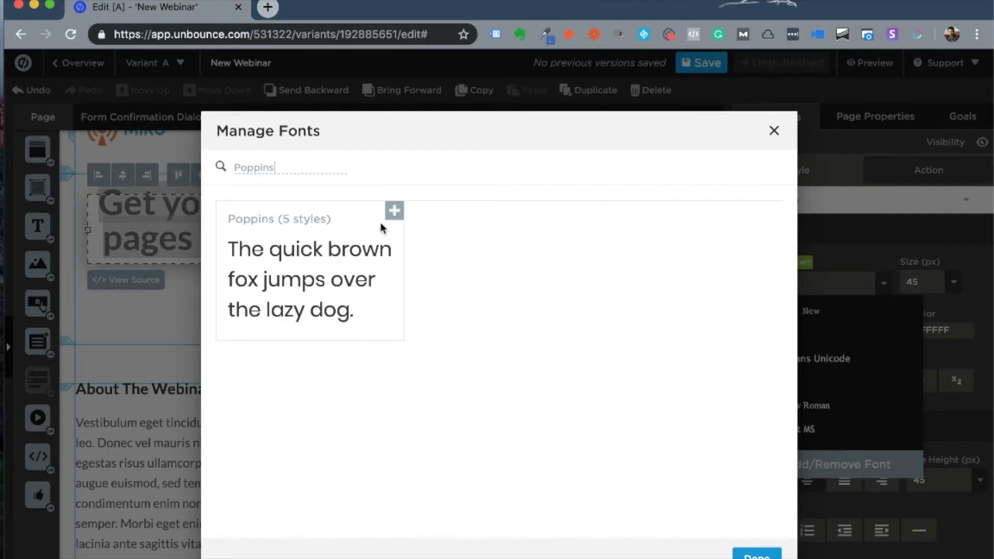
left_click(394, 211)
left_click(757, 556)
left_click(769, 479)
Step: Set the subhead in Poppins Medium, left-aligned, lined up with the headline's left edge
left_click(495, 331)
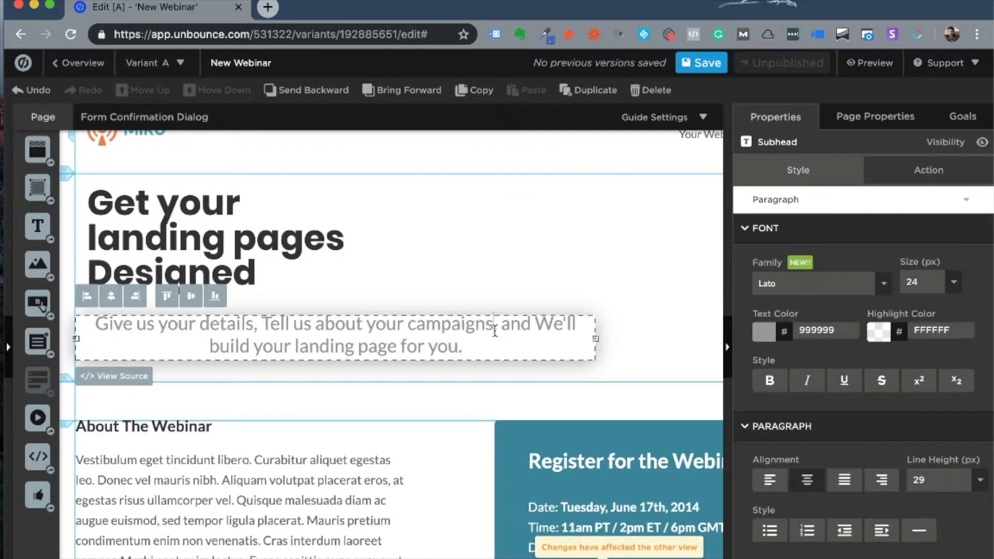
triple_click(494, 331)
left_click(805, 290)
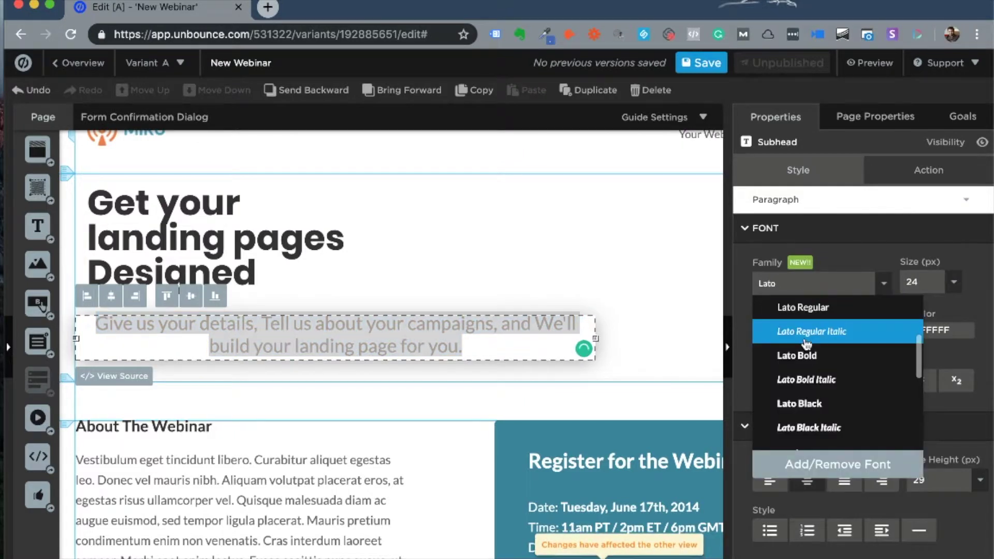
scroll(806, 344, "up", 2)
left_click(766, 313)
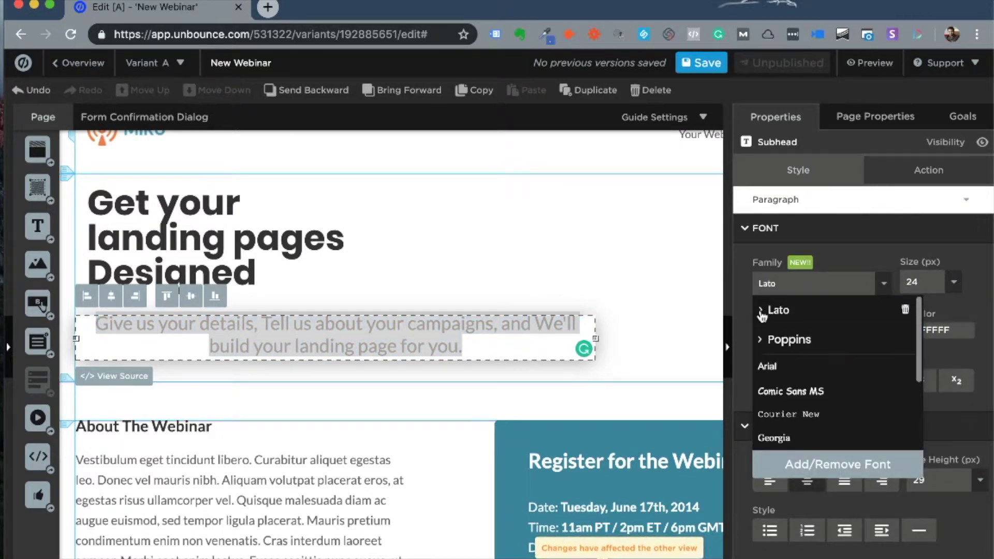
left_click(762, 345)
left_click(791, 416)
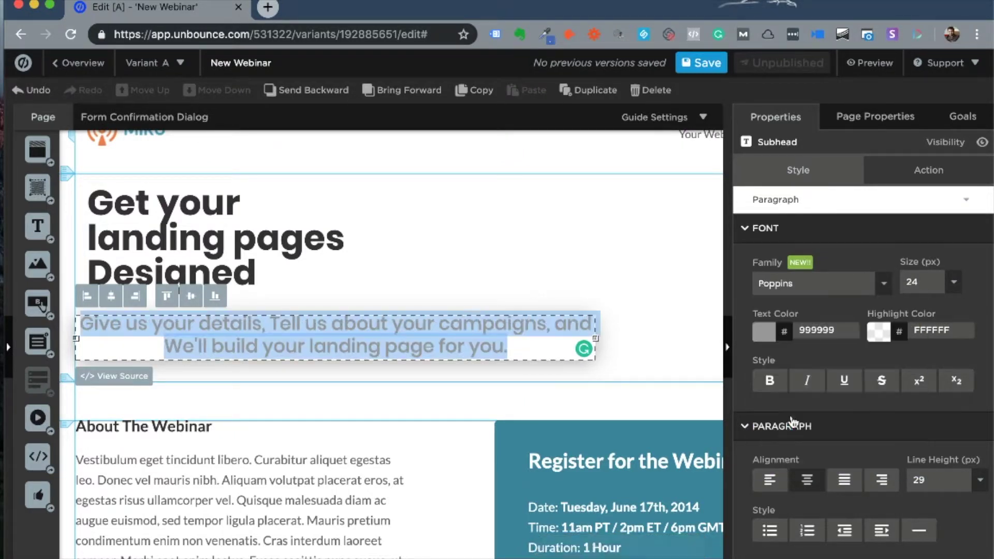
left_click(779, 478)
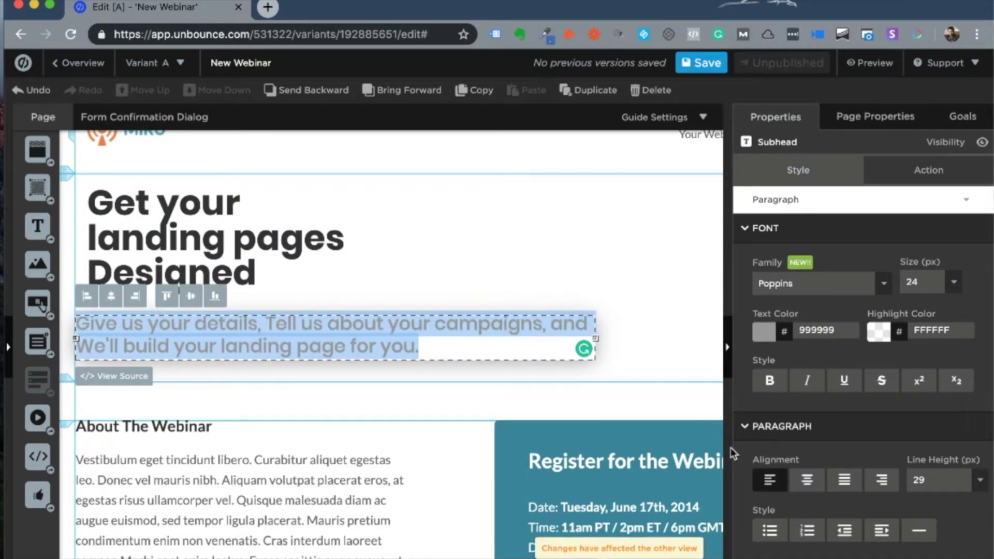
left_click(588, 287)
mouse_move(443, 323)
left_mouse_down()
mouse_move(504, 304)
mouse_move(455, 311)
left_mouse_up()
Step: Drag the hero section's bottom edge down to enlarge it and drop an Image widget in
left_click(445, 370)
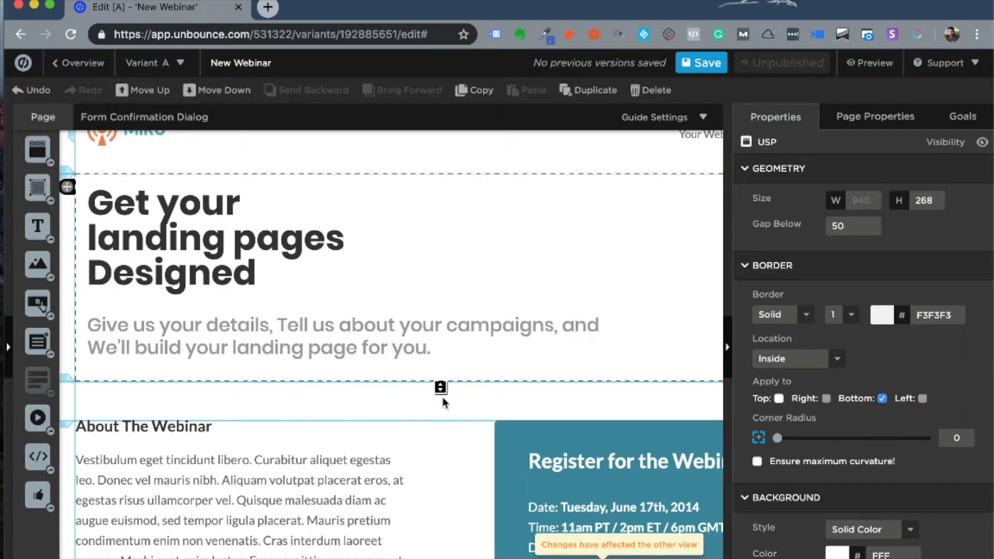
left_click_drag(442, 397, 442, 511)
left_click(726, 347)
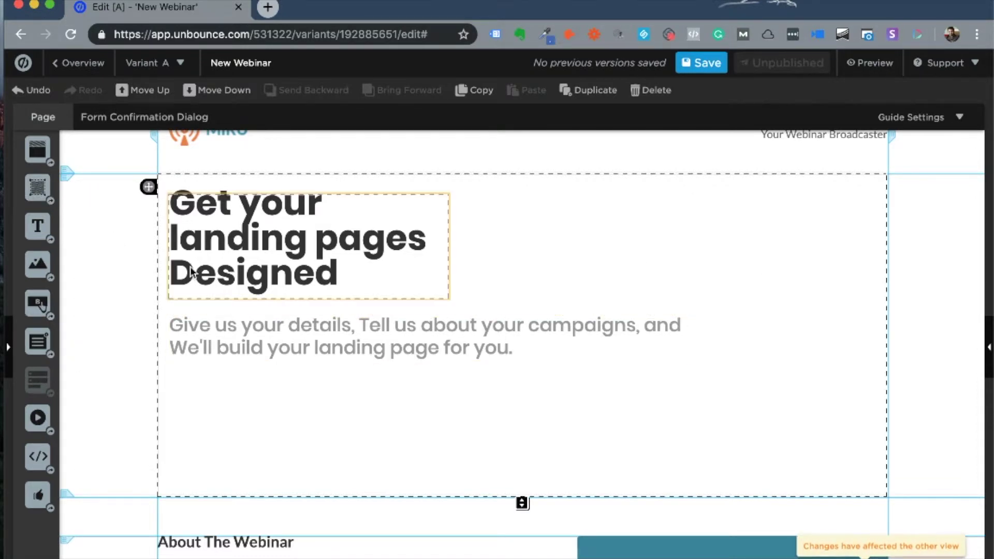
left_click_drag(40, 266, 728, 228)
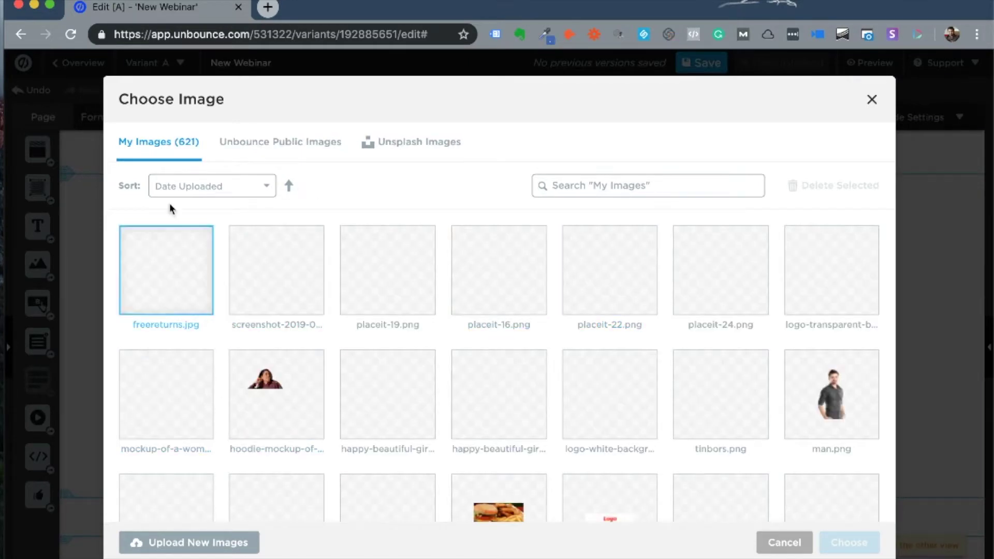
Step: Pick the neon DO SOMETHING GREAT photo from Unsplash and enlarge it by its corner
left_click(289, 150)
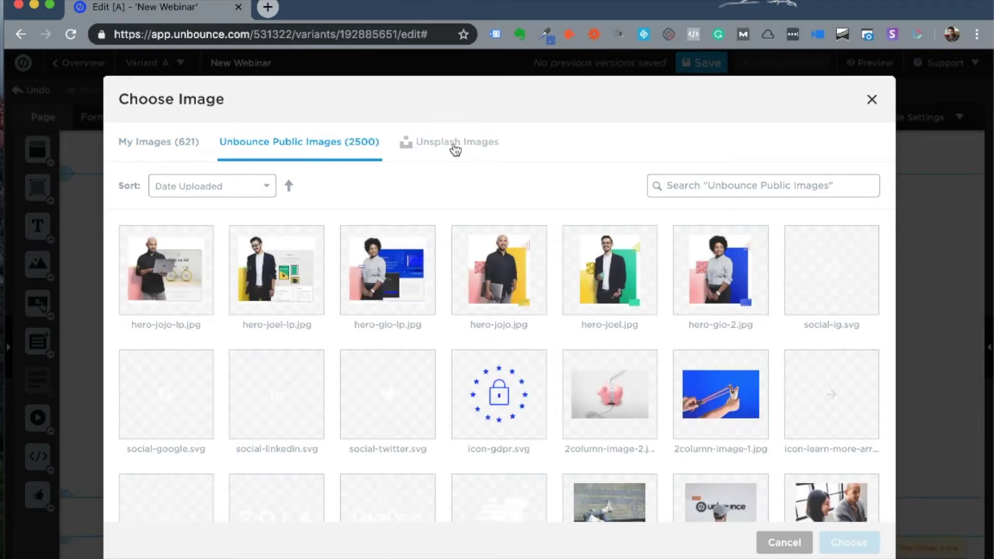
left_click(454, 149)
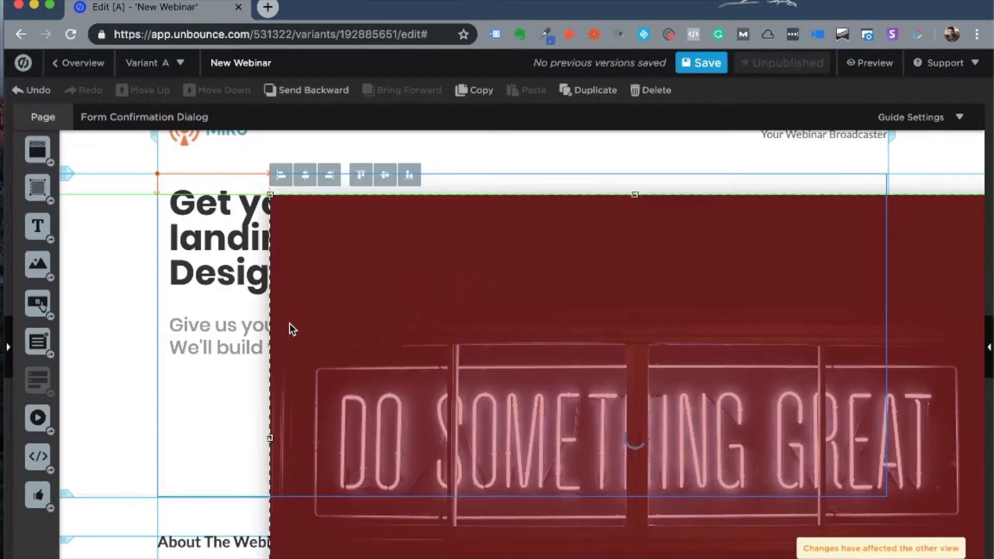
left_click_drag(288, 328, 673, 344)
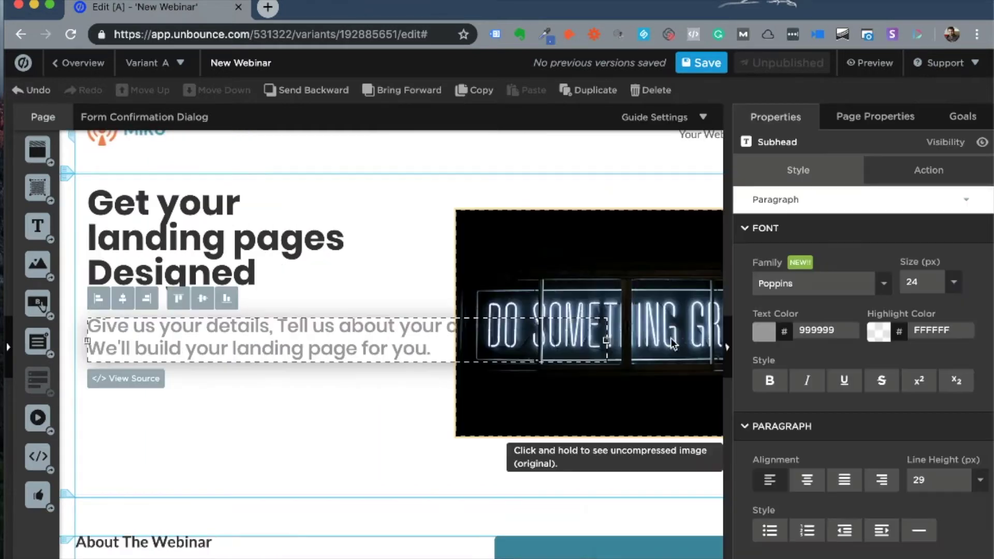
Step: Narrow the subhead so it wraps onto three lines, then select the neon photo
left_click_drag(611, 342, 451, 339)
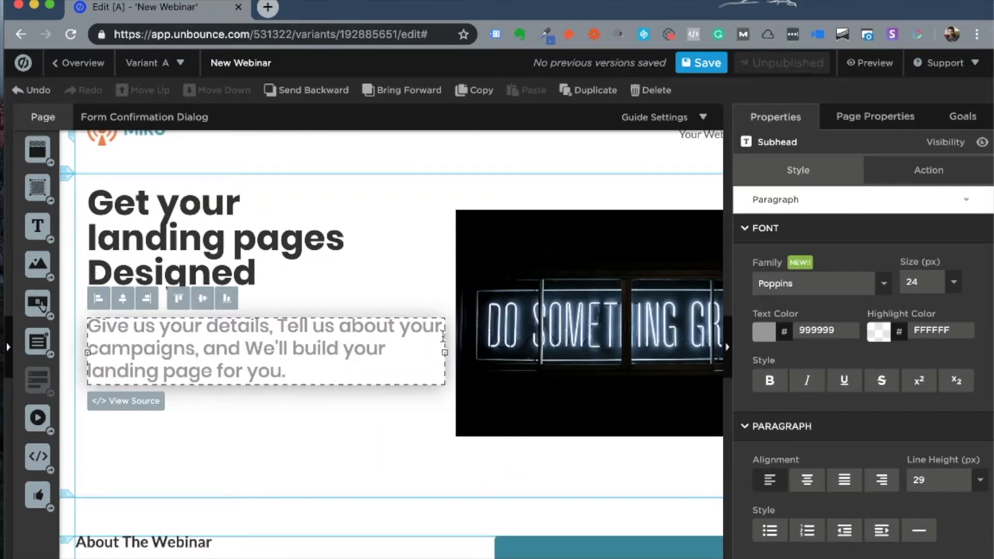
left_click(726, 362)
left_click(727, 348)
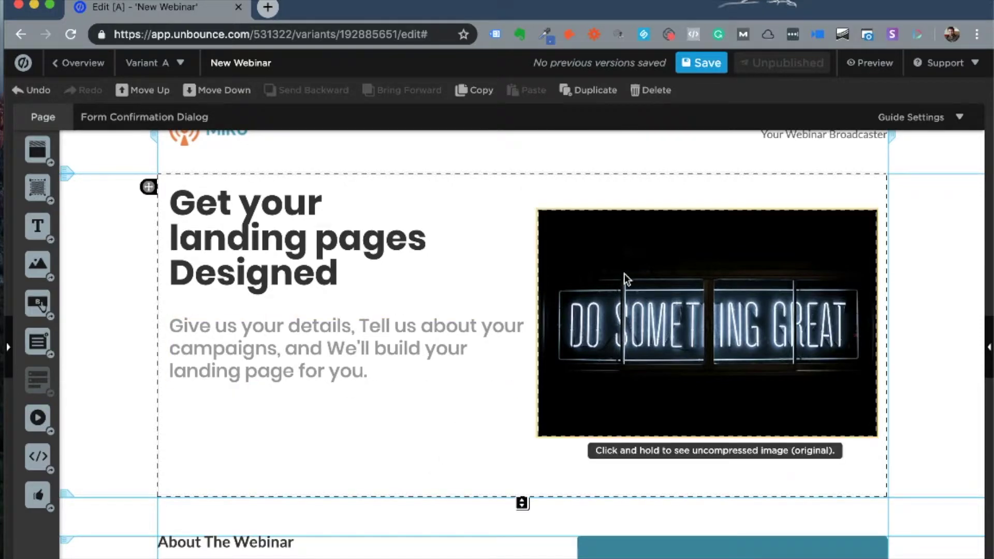
left_click(710, 285)
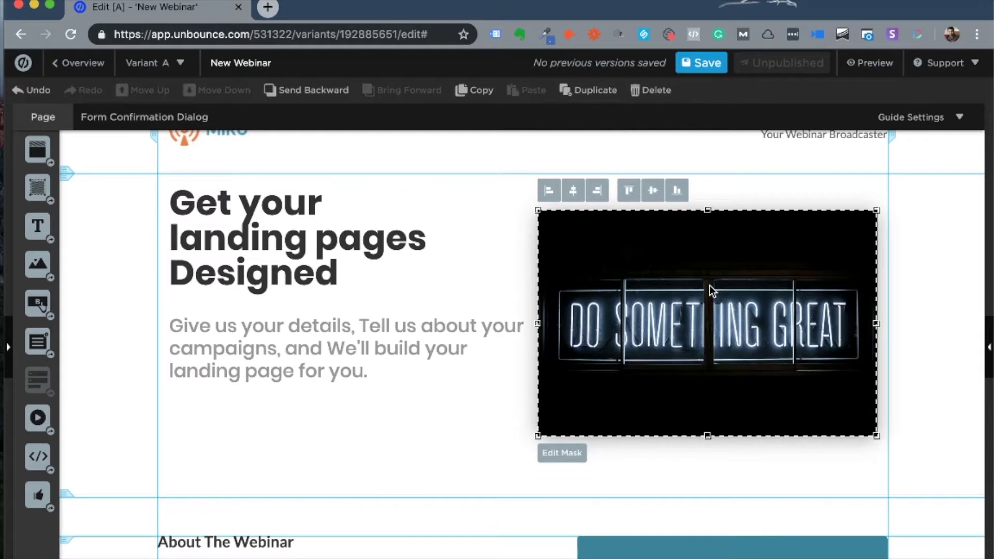
Step: Delete the neon photo, then try adding an embedded video and discard it
key("Delete")
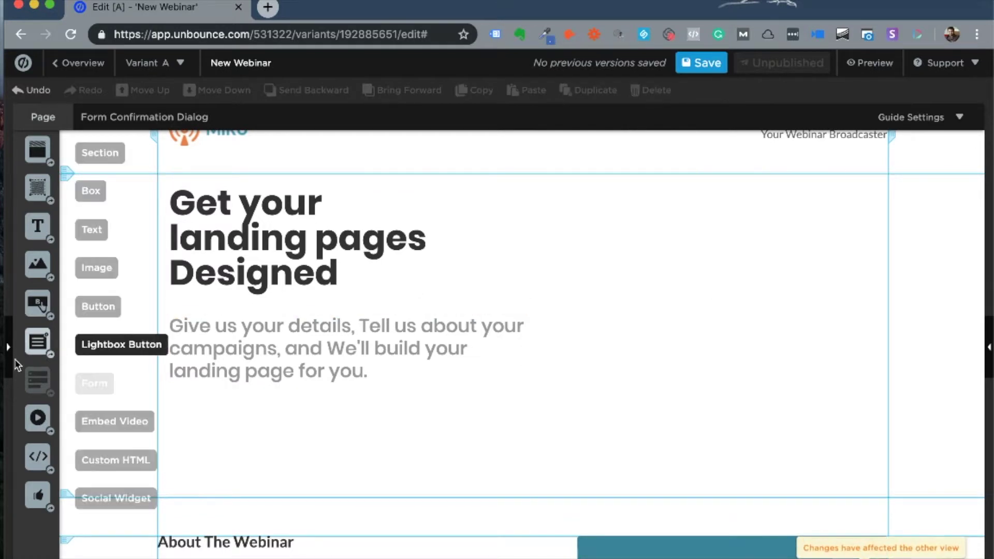
left_click_drag(37, 417, 621, 249)
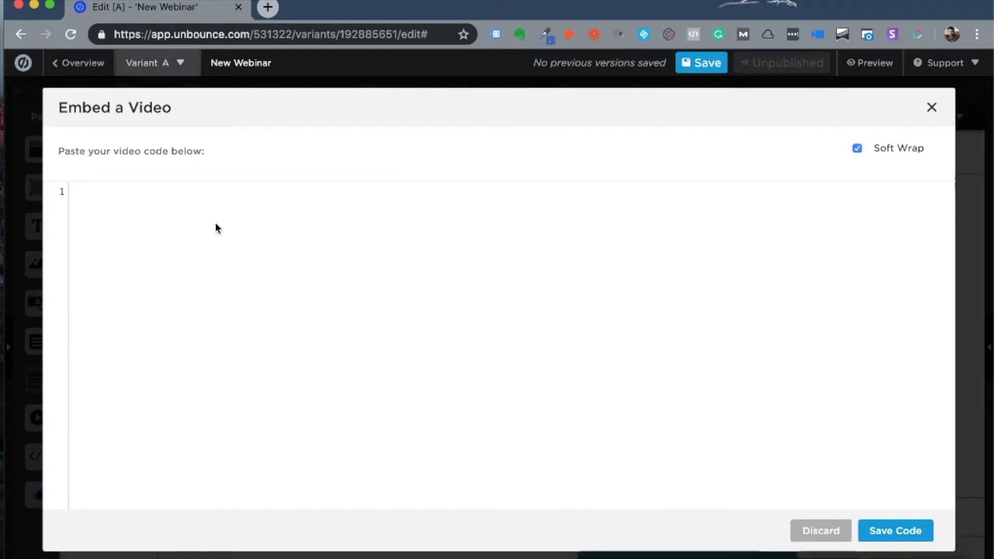
left_click(811, 530)
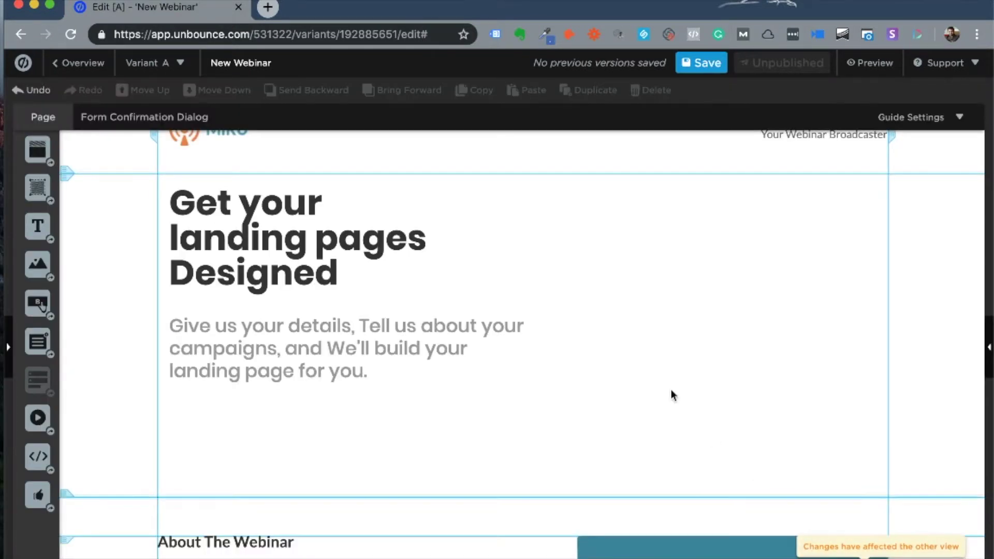
Step: Move the registration form up into the hero beside the headline and show its settings
scroll(514, 329, "down", 7)
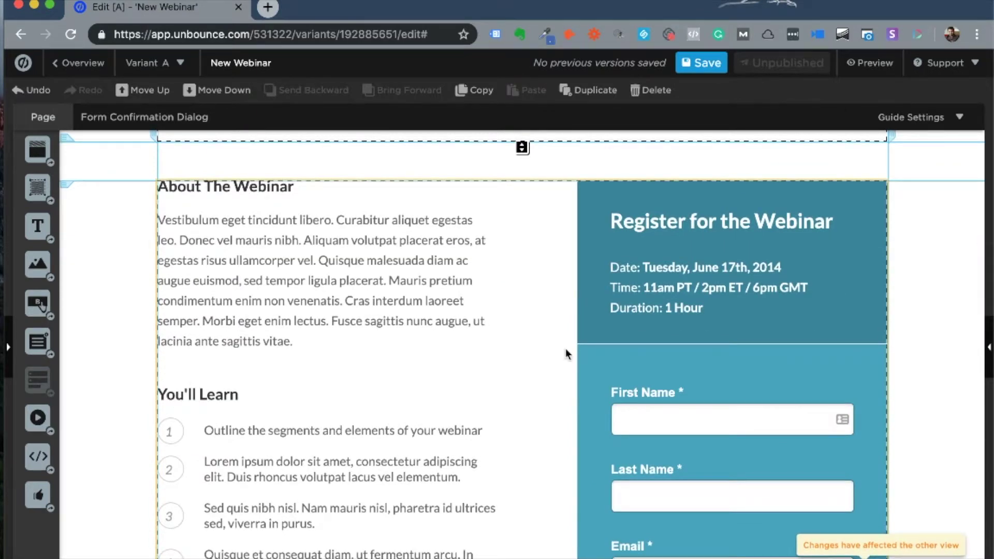
scroll(564, 347, "down", 3)
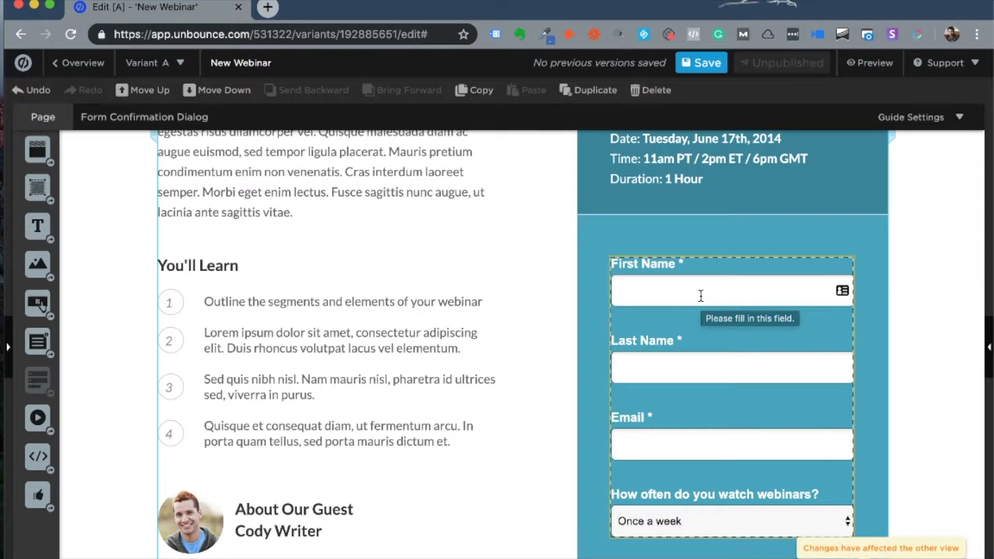
scroll(701, 295, "up", 4)
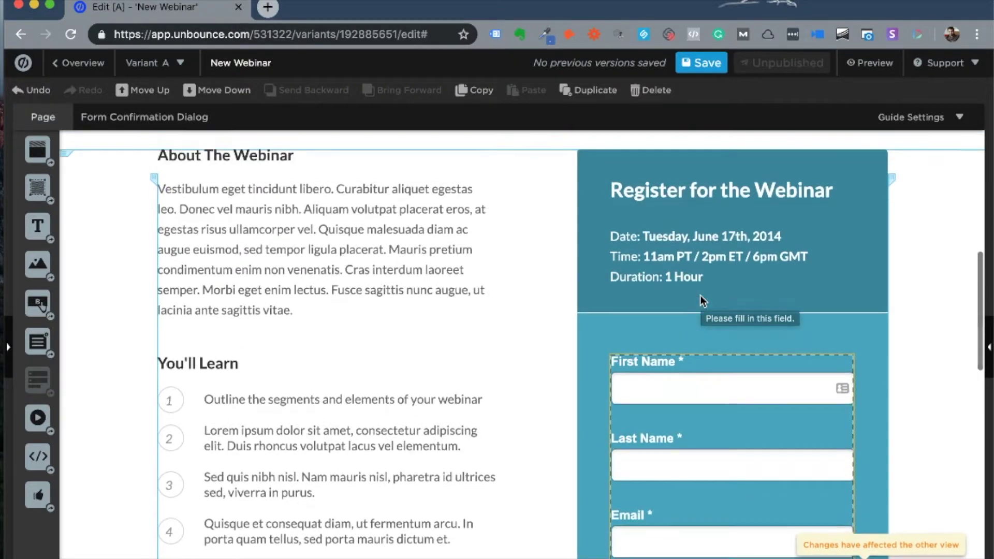
scroll(699, 300, "up", 1)
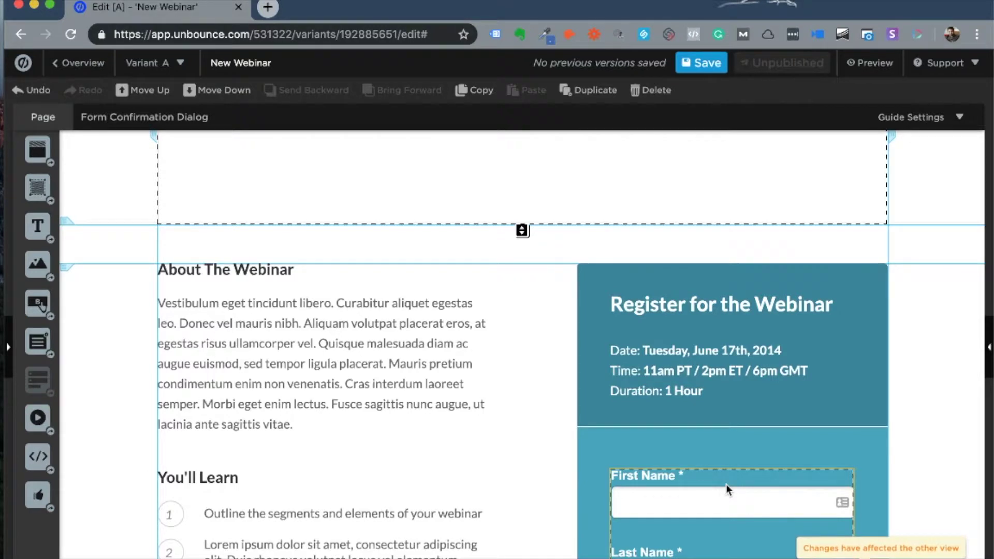
left_click_drag(714, 479, 704, 343)
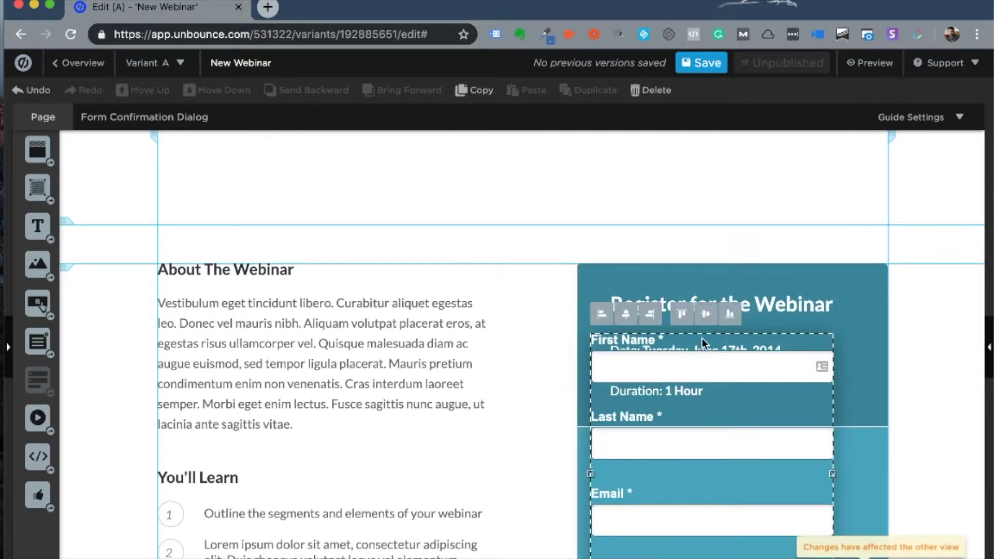
left_click_drag(758, 299, 837, 224)
scroll(732, 437, "up", 6)
left_click_drag(737, 466, 760, 246)
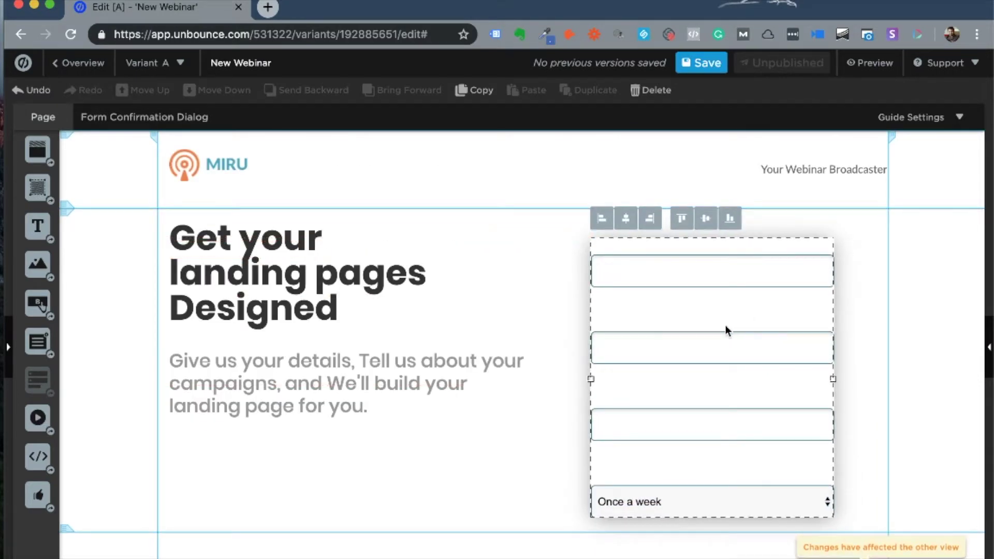
left_click(987, 353)
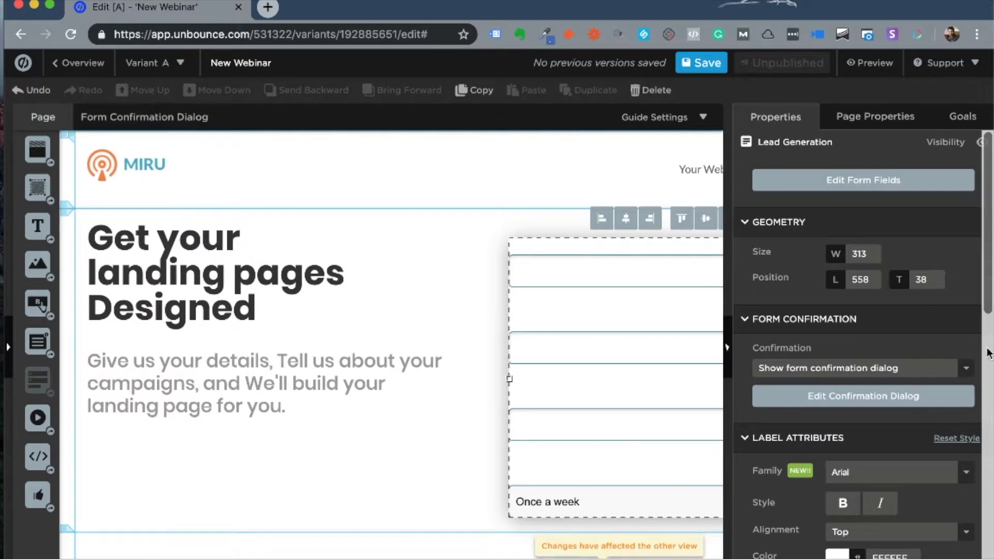
Step: Remove the Last Name field and the webinar-frequency drop-down question from the form
double_click(645, 339)
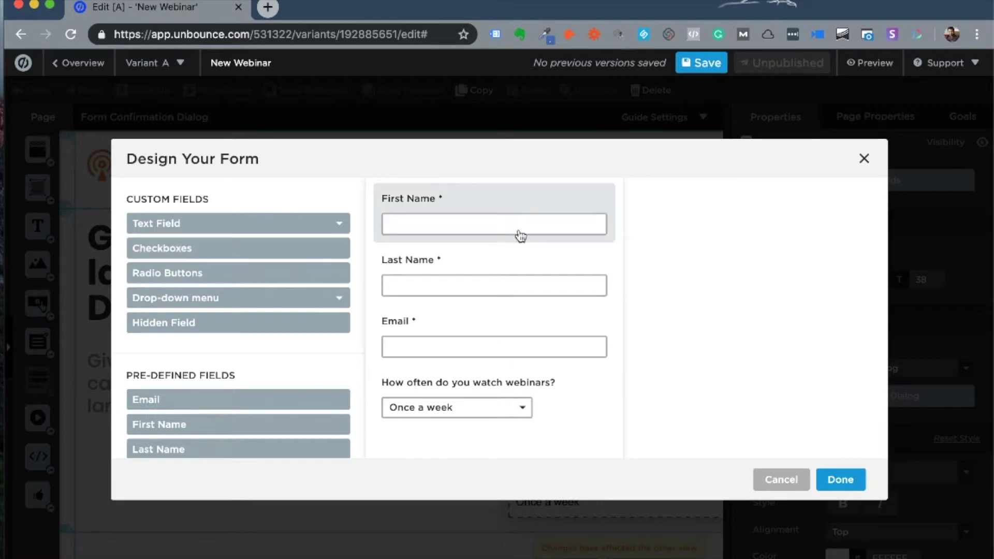
left_click(544, 268)
left_click(602, 260)
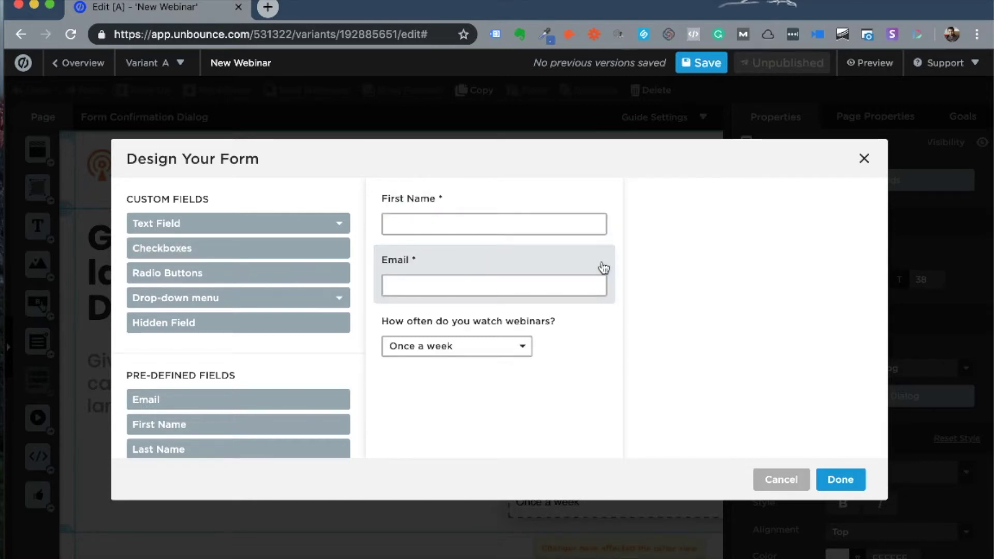
left_click(604, 268)
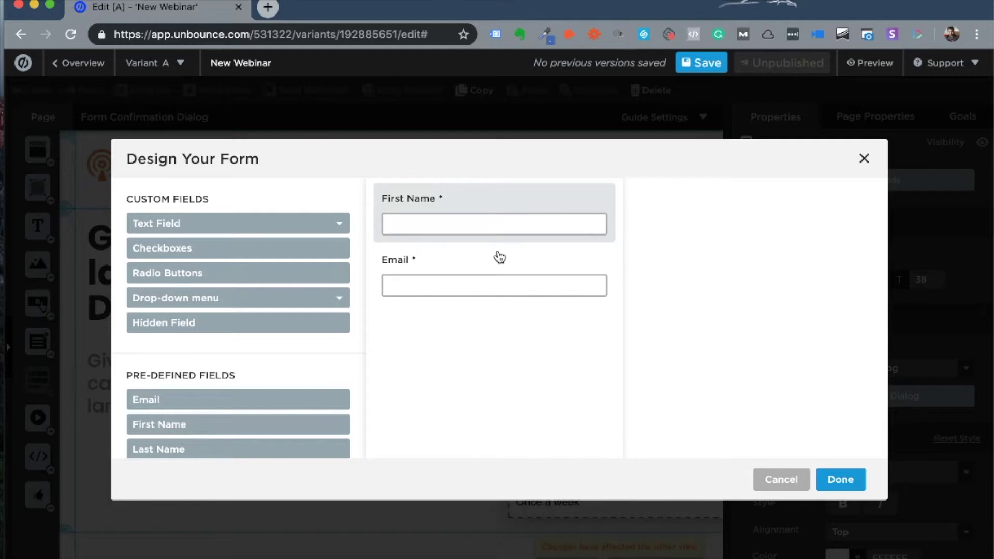
Step: Relabel the First Name field as 'Name' and apply the form changes
left_click(442, 223)
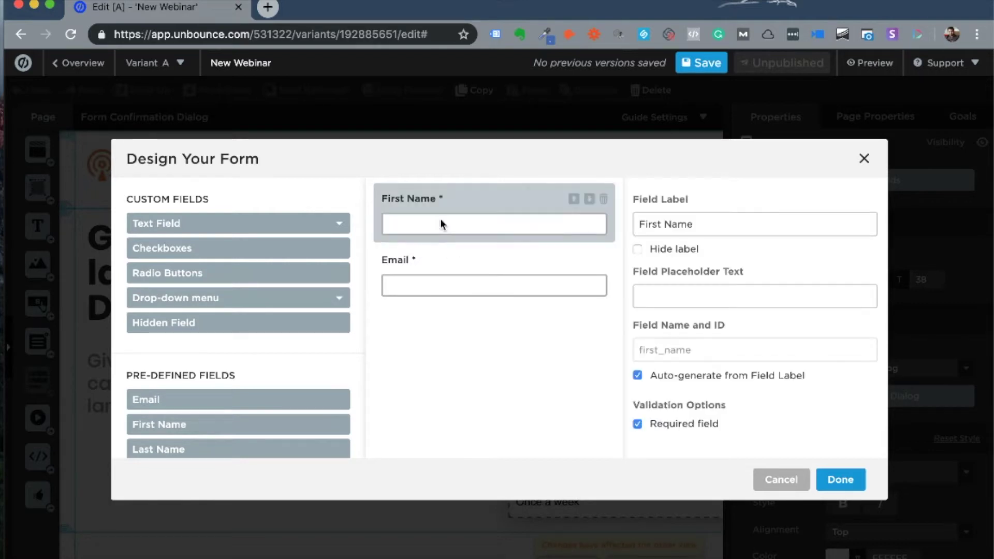
triple_click(629, 226)
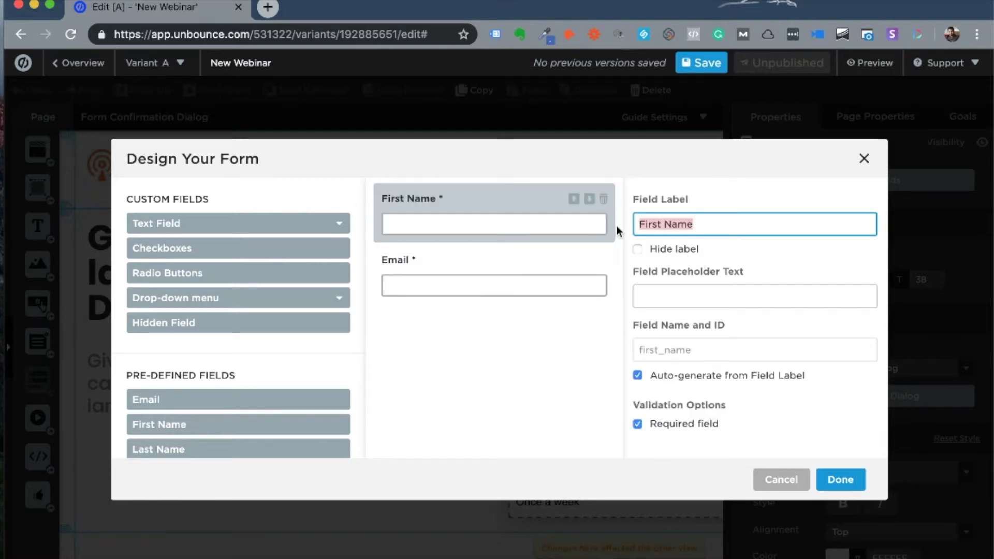
type("Name")
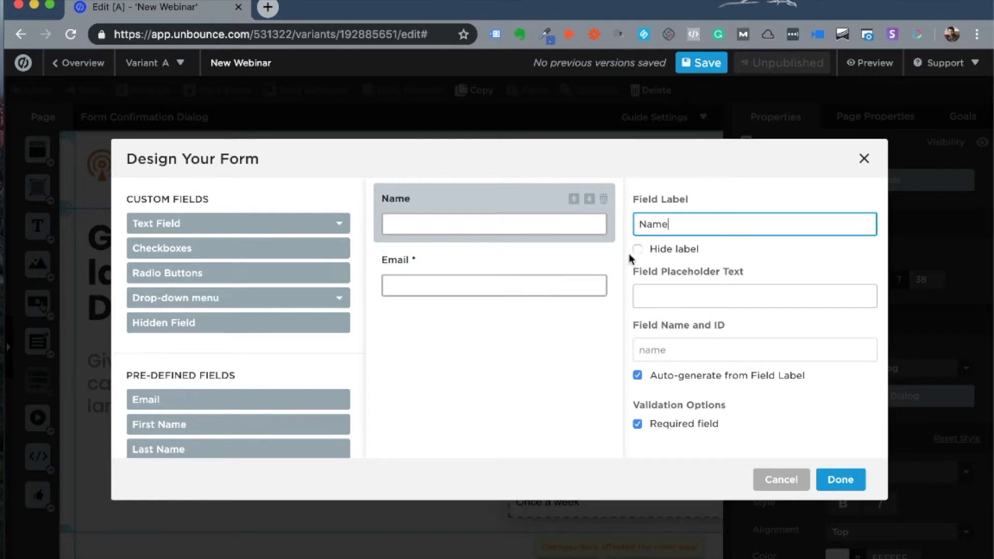
left_click(833, 479)
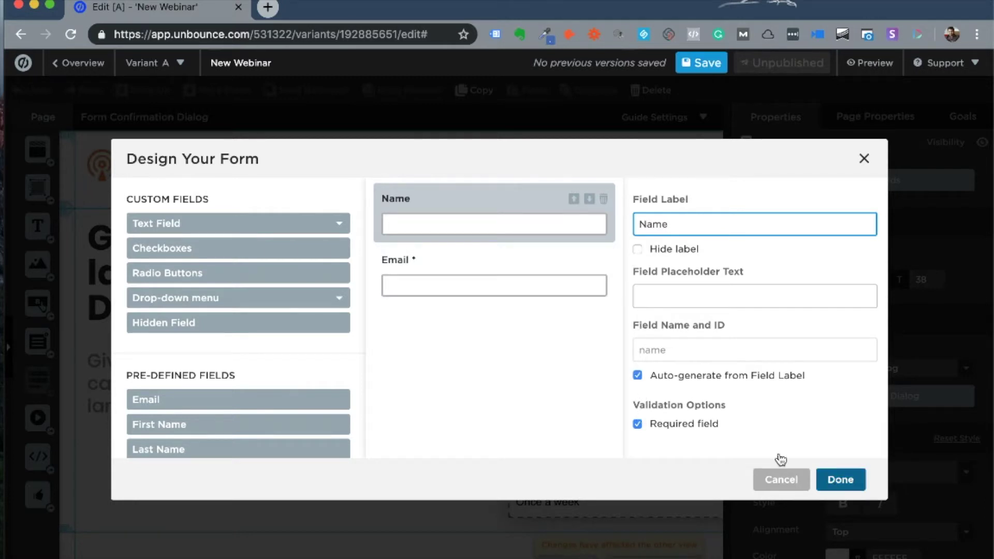
double_click(564, 297)
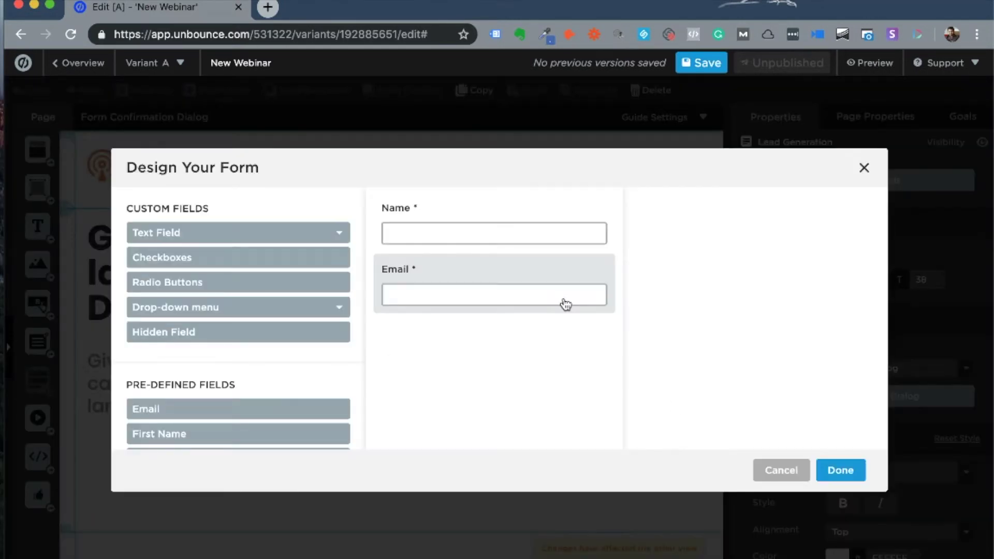
left_click(789, 466)
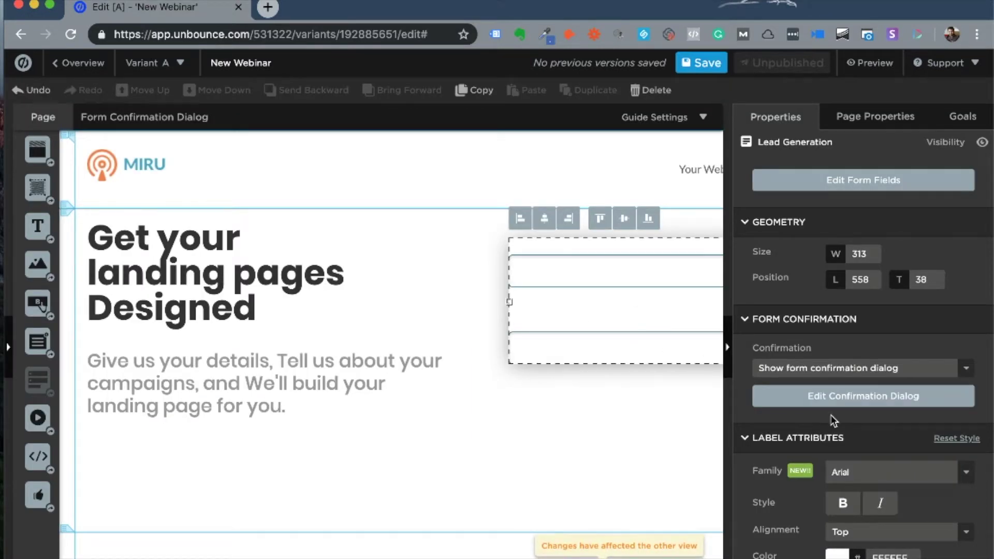
Step: Colour the form labels black (030303) and align them left of the Name and Email fields
scroll(840, 344, "down", 4)
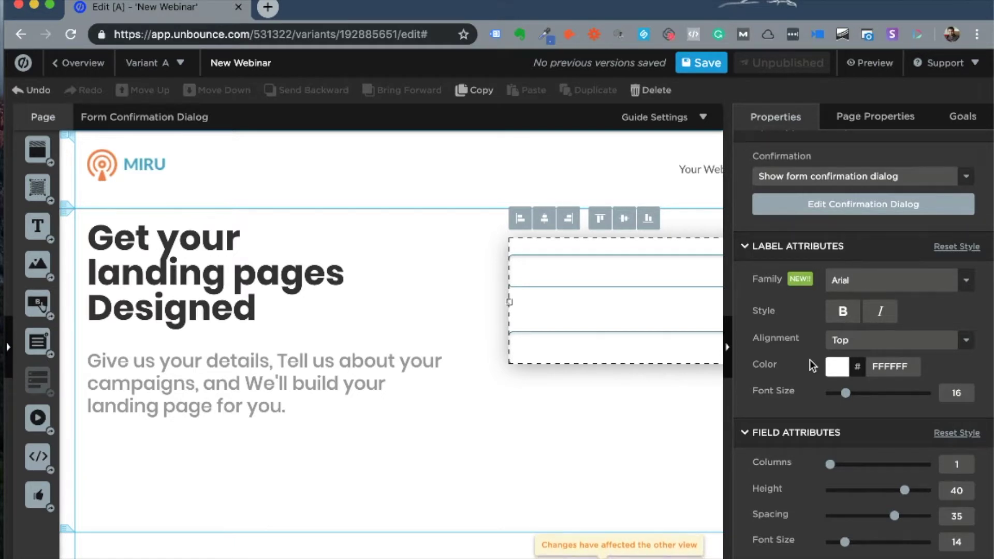
left_click(837, 368)
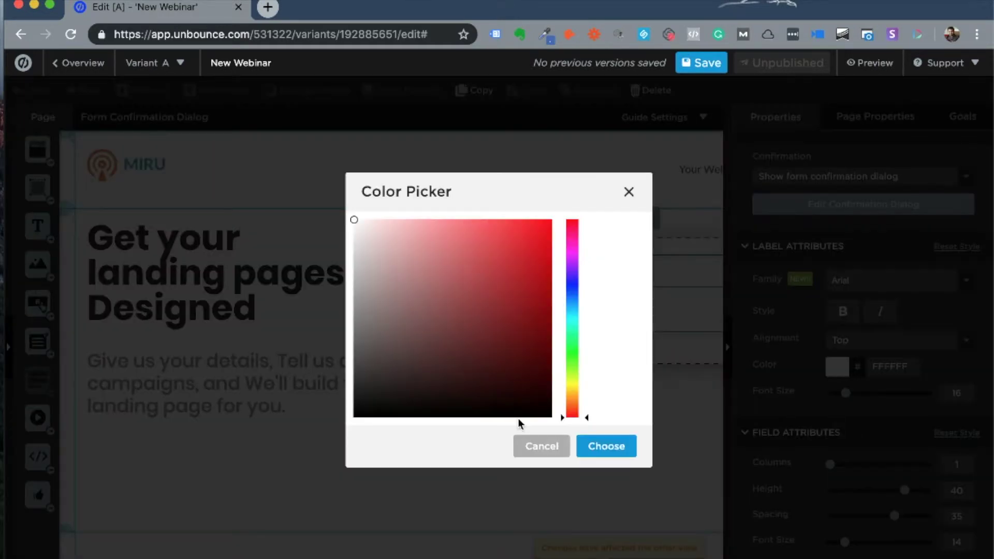
left_click(355, 415)
left_click(606, 445)
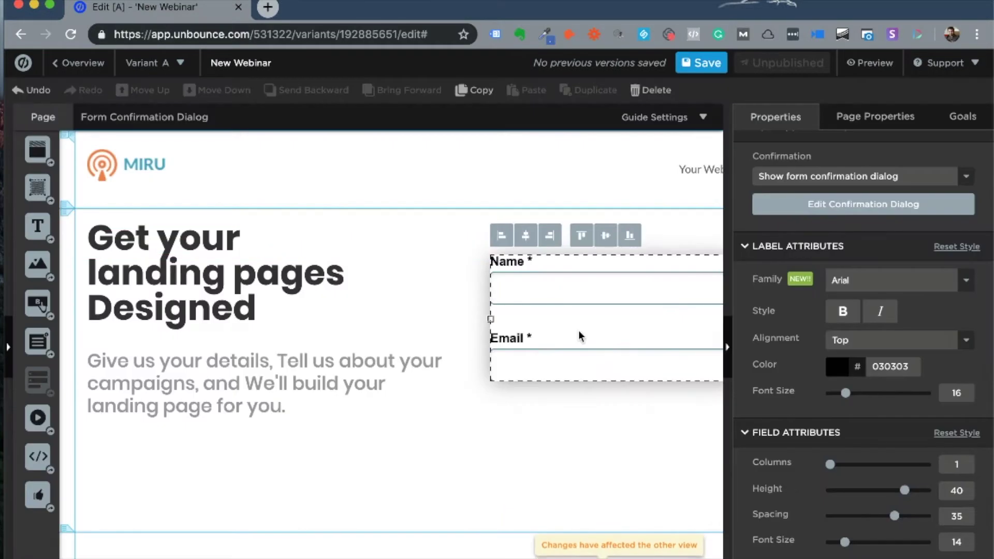
left_click(856, 343)
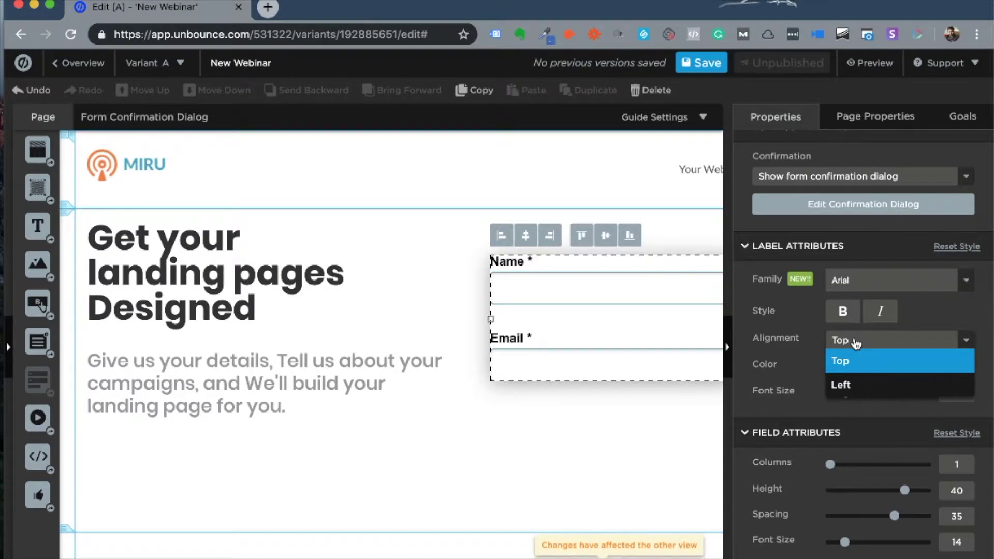
left_click(840, 384)
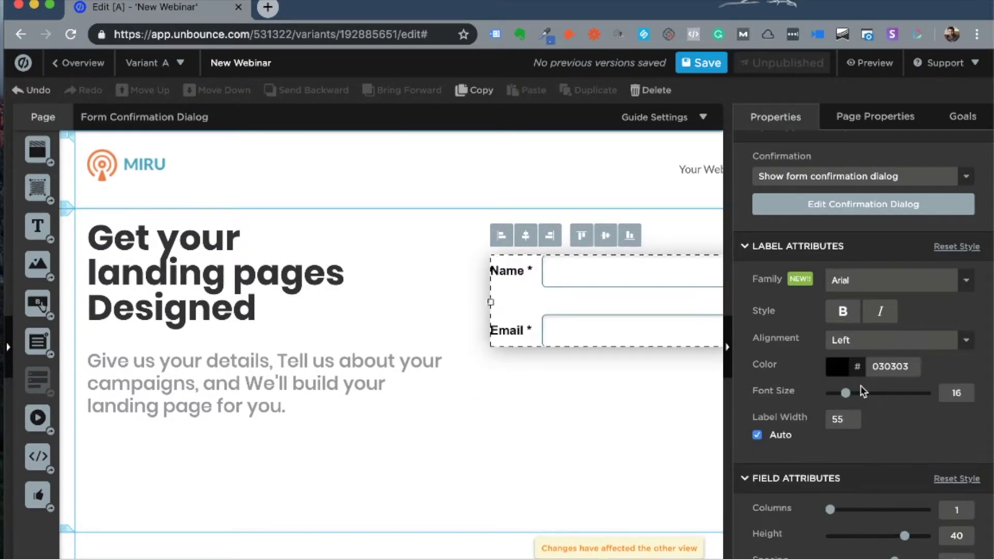
left_click(570, 364)
left_click_drag(38, 303, 653, 384)
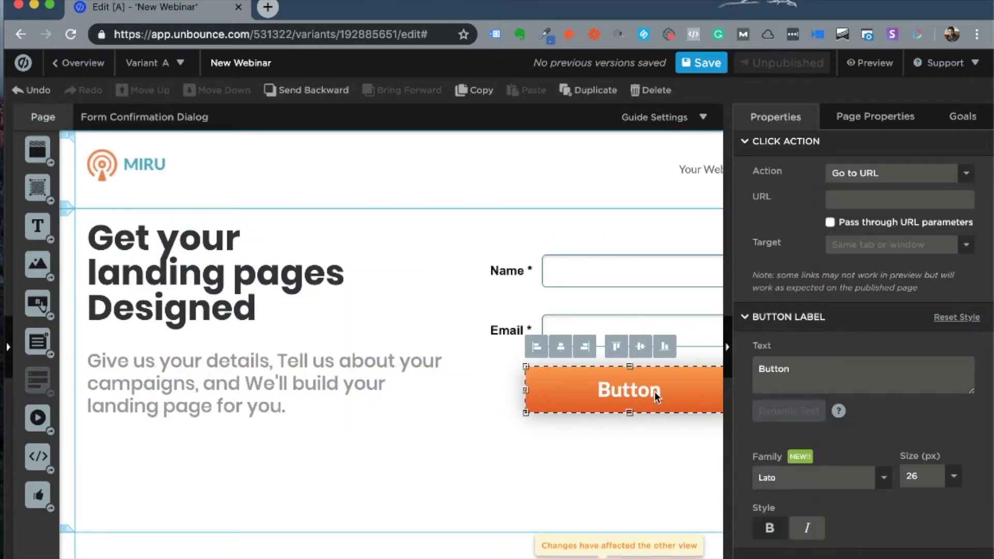
Step: Change the new button's label to 'SIGN UP NOW'
left_click(900, 178)
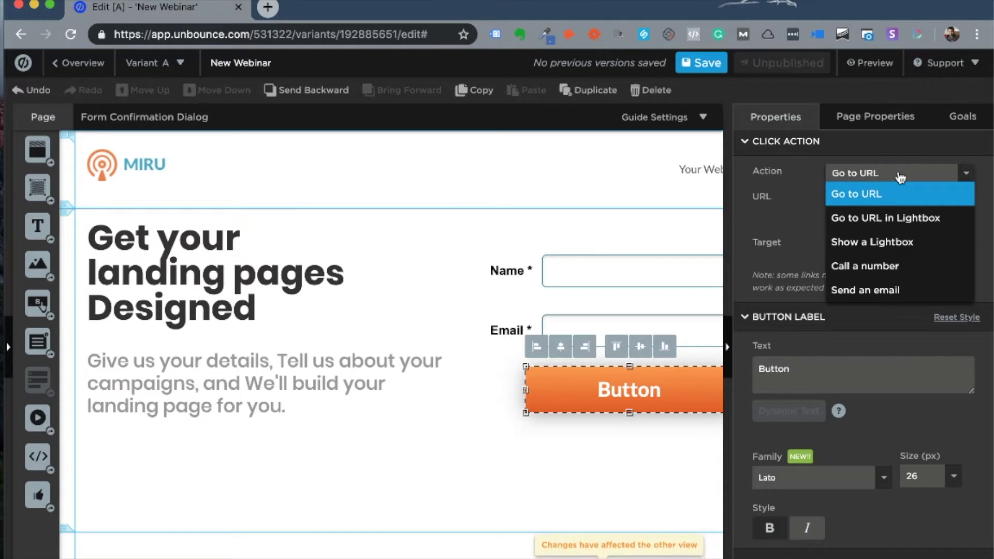
scroll(828, 207, "down", 3)
left_click_drag(802, 217, 752, 215)
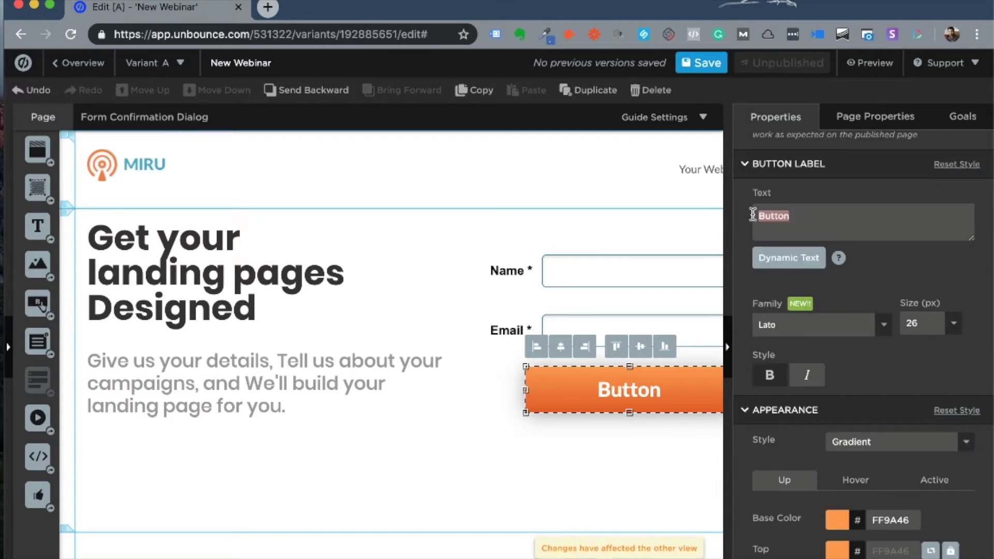
type("SIGN UP NP")
key("BackSpace")
type("OW")
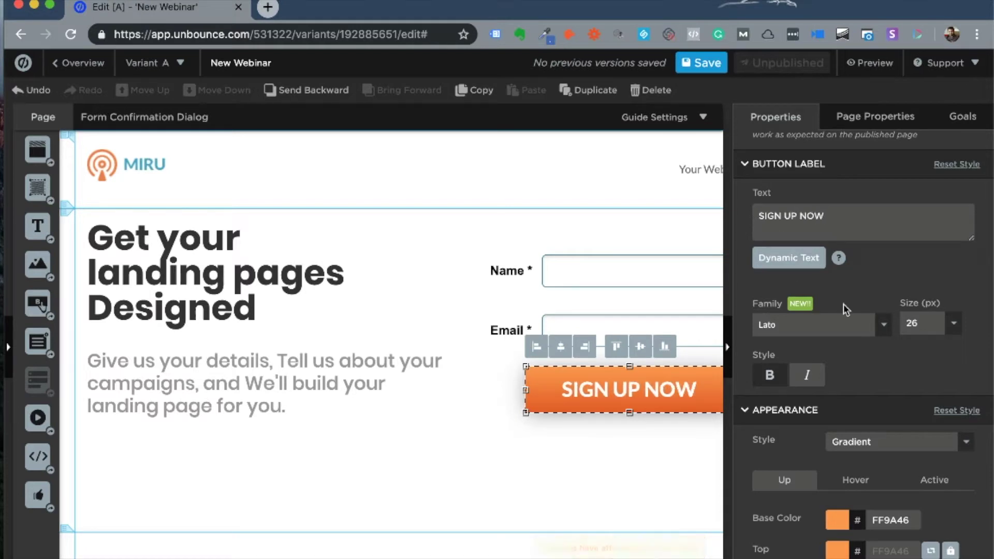
scroll(843, 303, "down", 1)
Step: Set the button label font to Poppins Medium
left_click(843, 295)
scroll(826, 371, "up", 3)
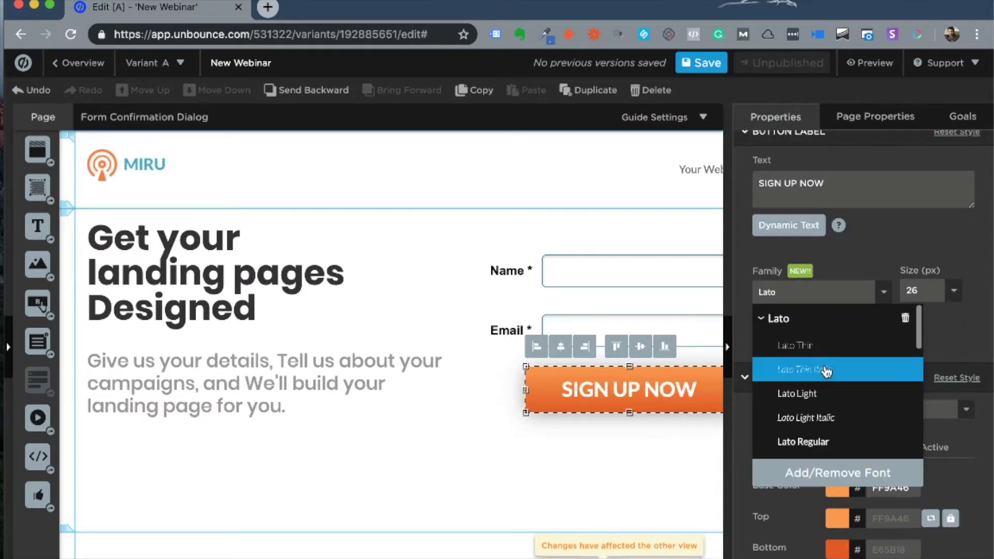
left_click(760, 318)
left_click(759, 349)
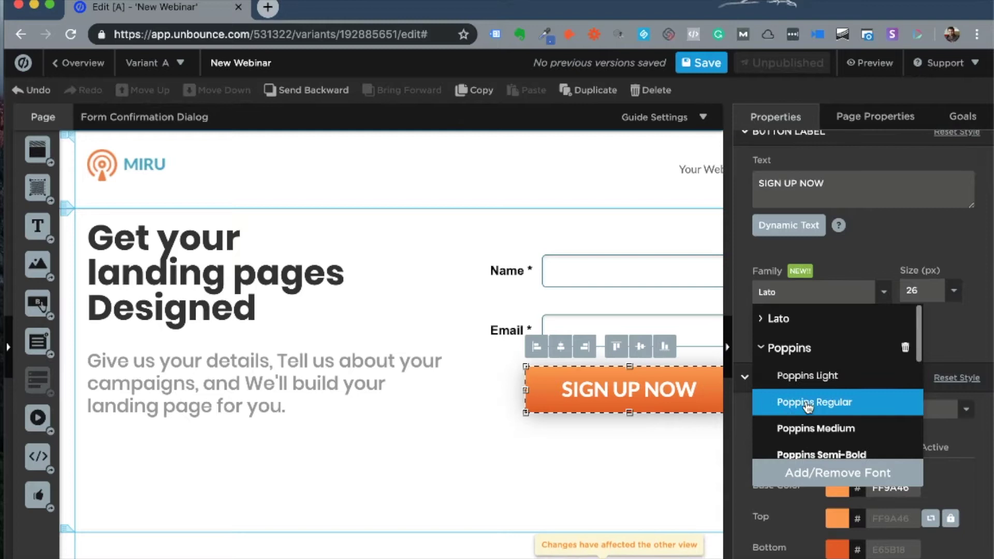
left_click(815, 428)
Step: Give the button a Solid Color style with black text
scroll(764, 303, "down", 2)
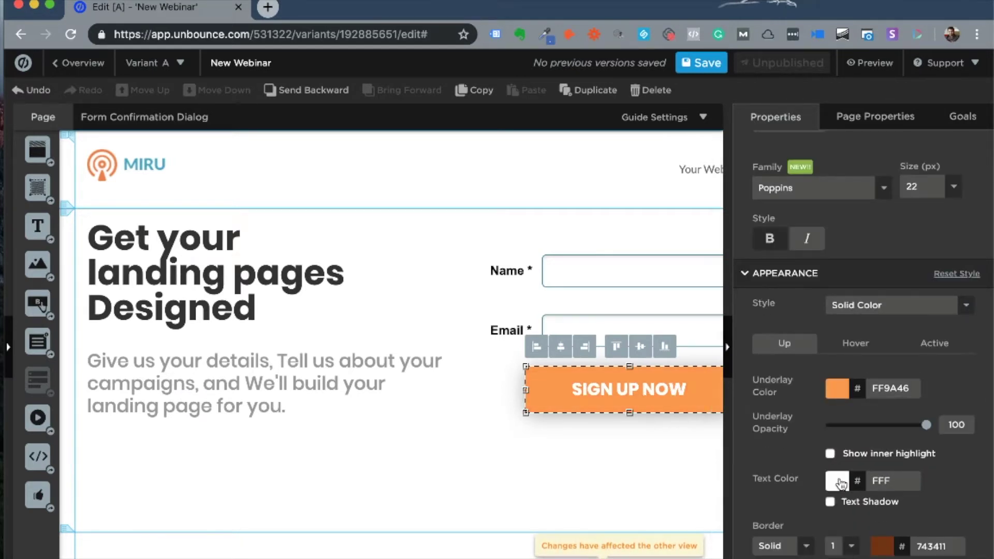
left_click(837, 481)
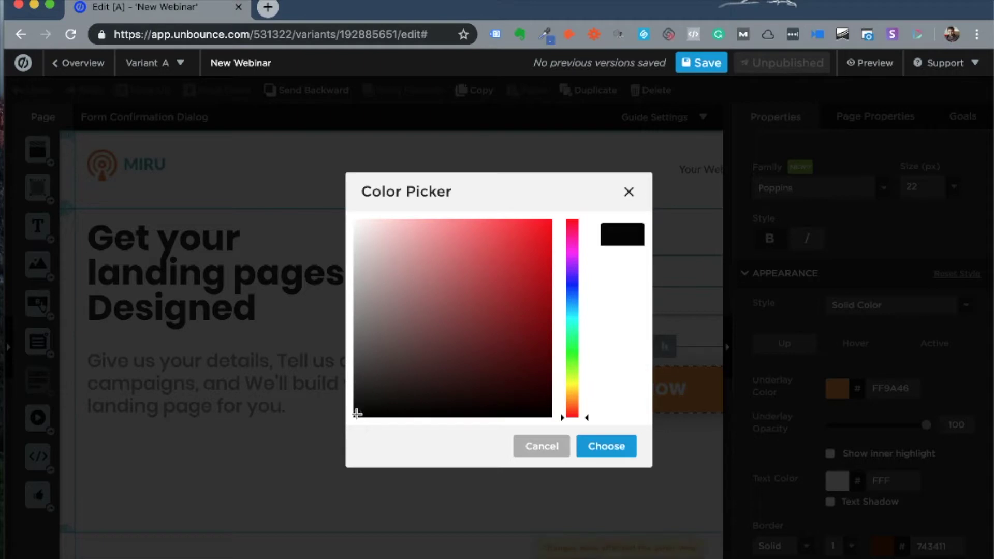
left_click(606, 445)
left_click(632, 282)
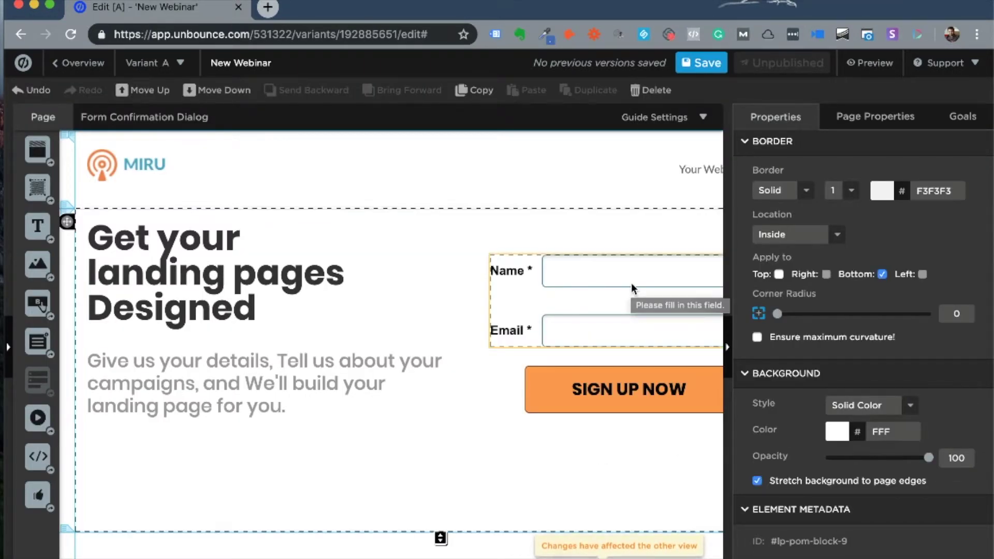
left_click(631, 283)
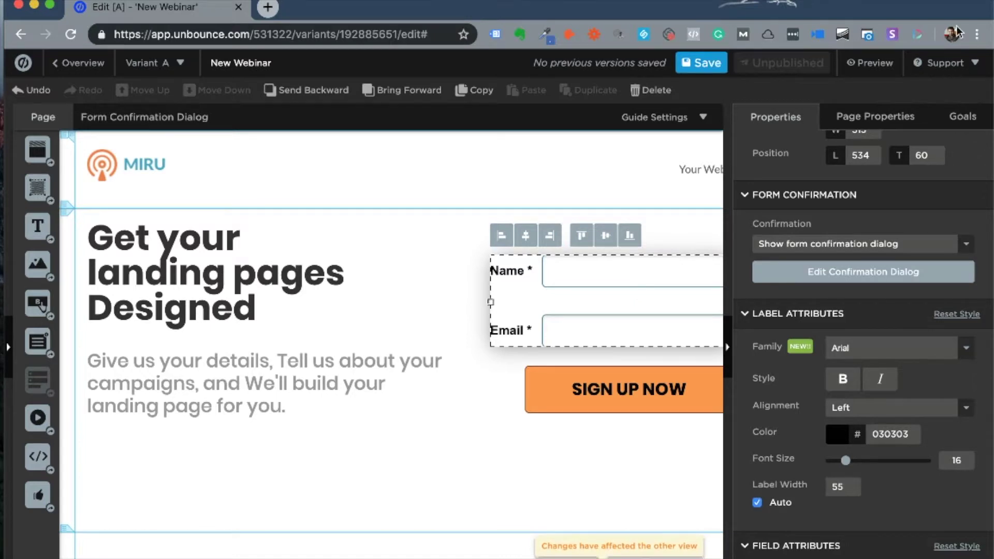
left_click(958, 118)
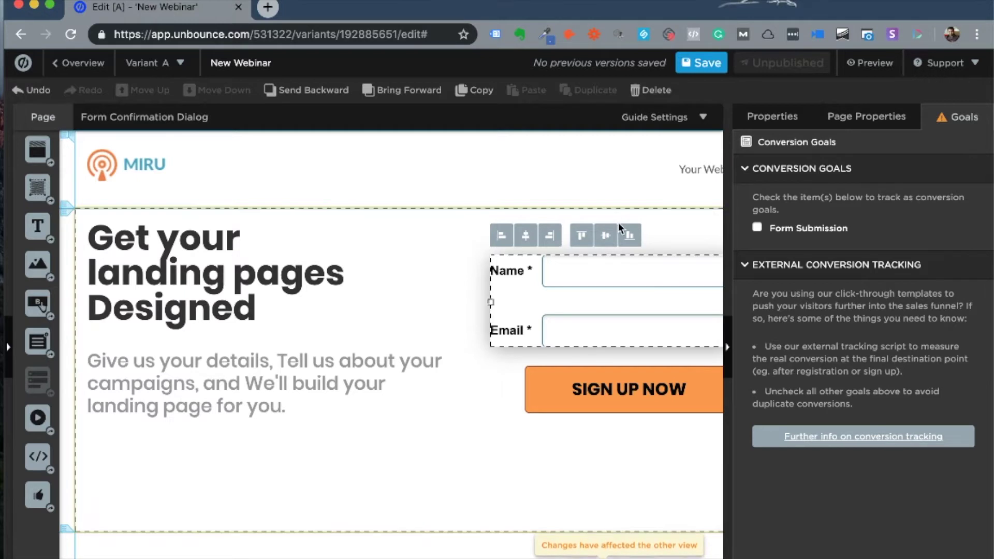
left_click(719, 208)
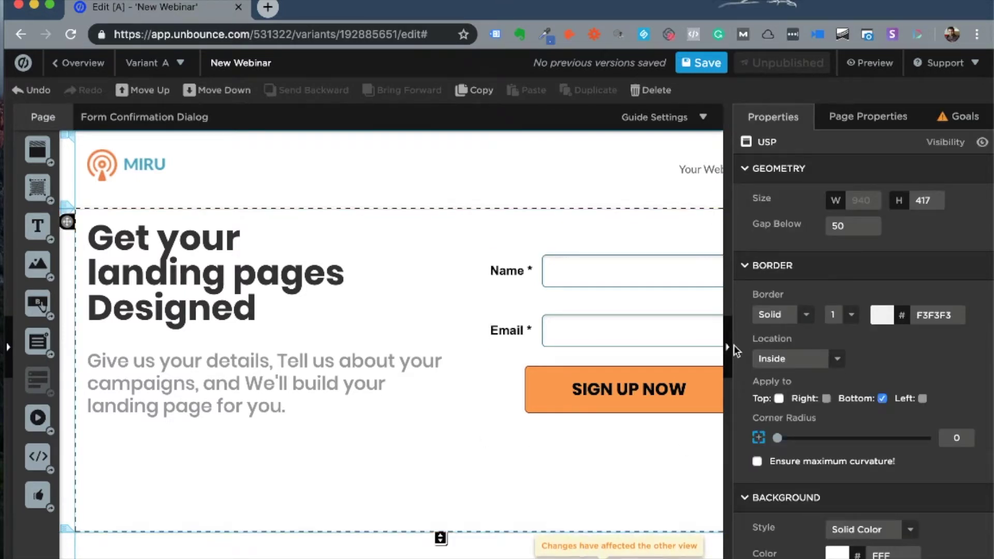
scroll(638, 444, "down", 6)
Step: Add a new section above About The Webinar and move the SAVE MY SEAT button out of it
scroll(637, 448, "down", 2)
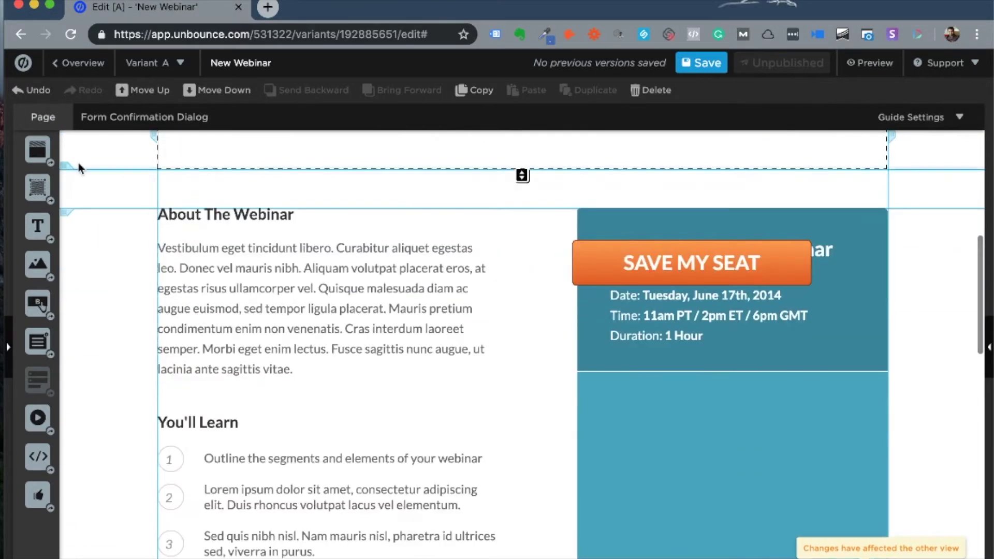
left_click_drag(37, 150, 327, 209)
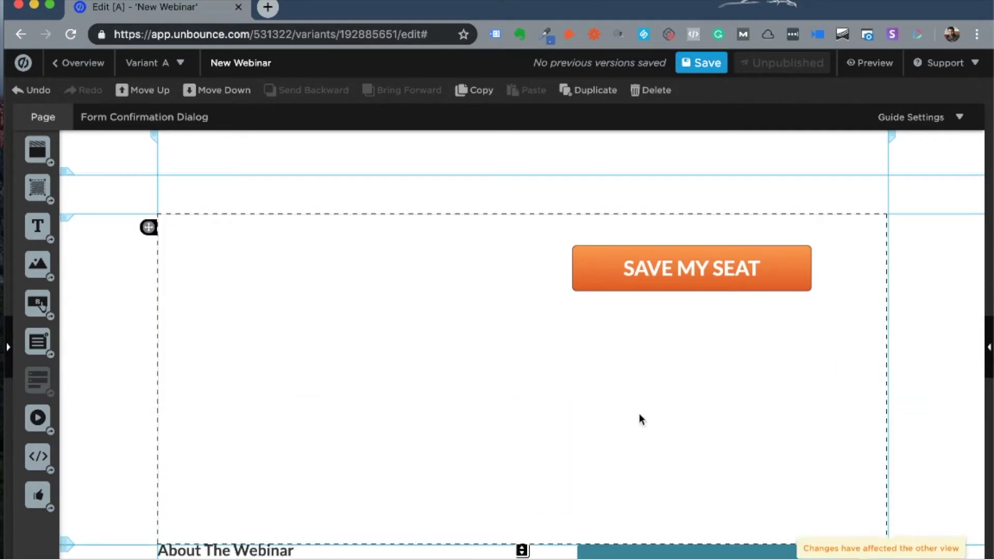
scroll(601, 471, "up", 5)
left_click(682, 489)
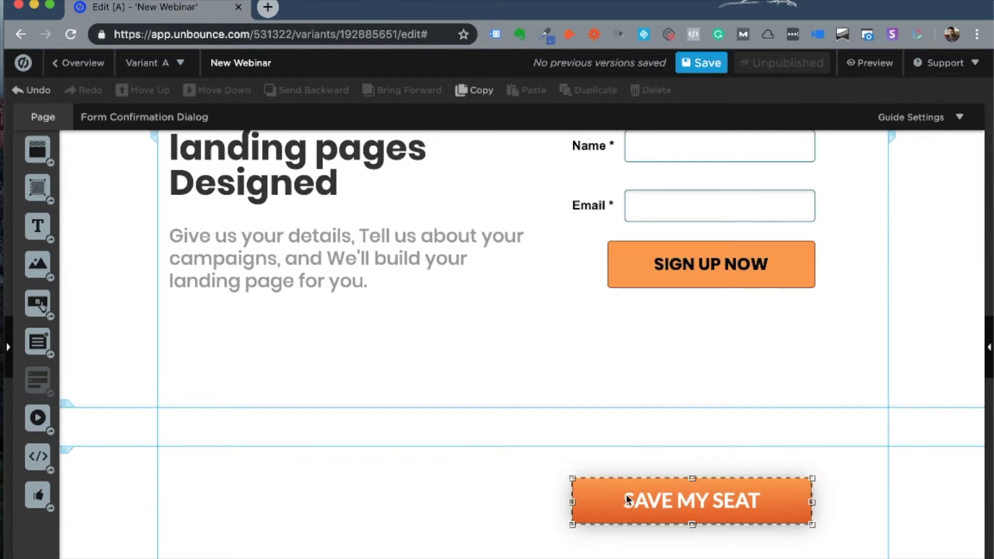
left_click_drag(655, 479, 674, 250)
Step: Drag an Image widget into the empty new section
scroll(716, 267, "down", 3)
scroll(717, 268, "down", 2)
left_click(67, 280)
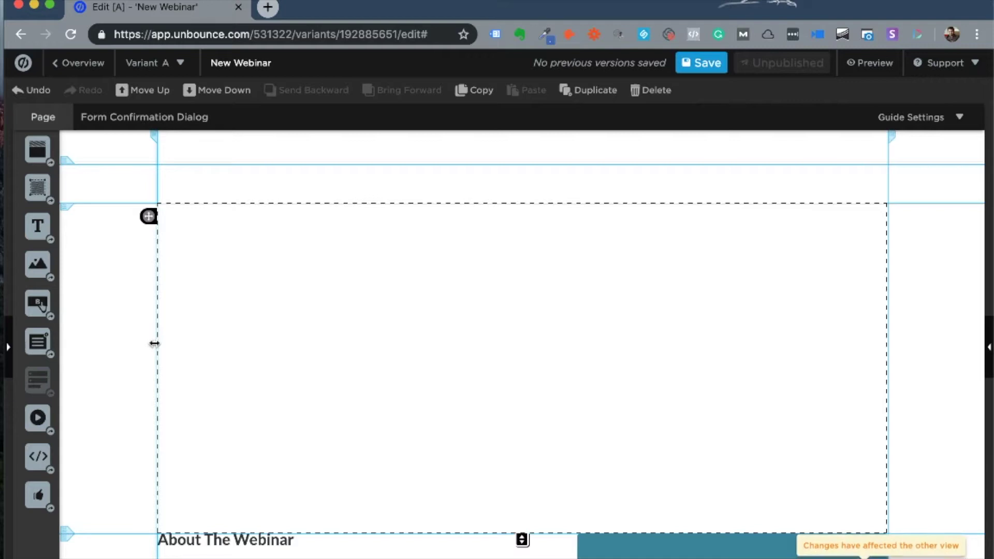
left_click_drag(37, 264, 227, 280)
Step: Insert the photo of the woman in a cap, shrink it and place it at the section's left
left_click(277, 396)
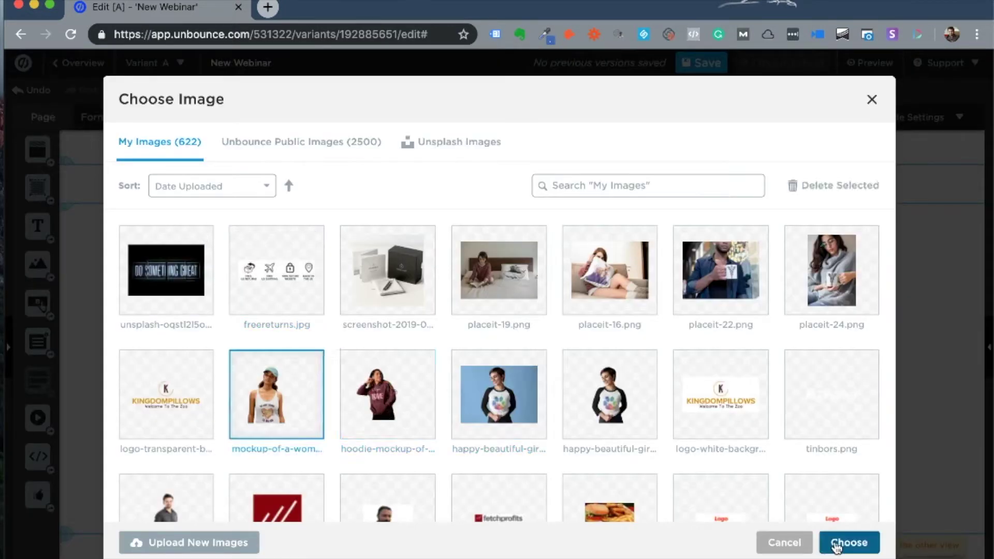
left_click(849, 542)
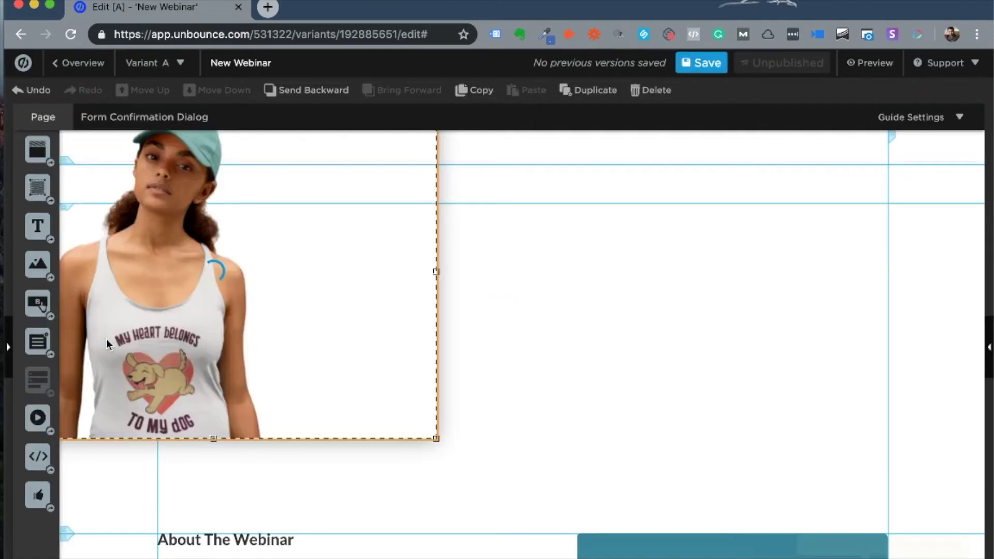
left_click_drag(107, 338, 588, 466)
left_click_drag(728, 499, 519, 408)
left_click_drag(431, 318, 328, 414)
left_click(545, 413)
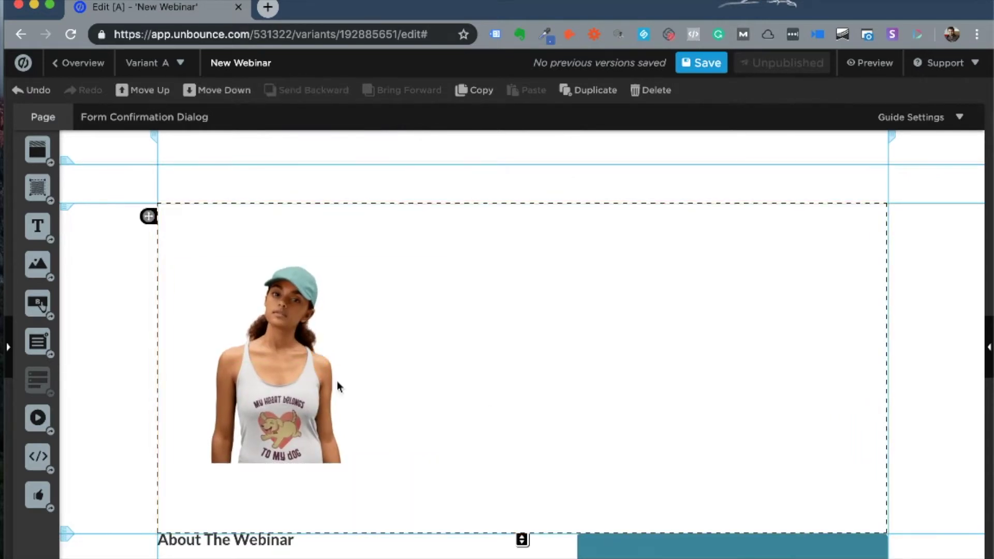
left_click_drag(37, 226, 580, 283)
Step: Type the 'About Me' heading and add a Lorem Ipsum paragraph below it
type("Ab")
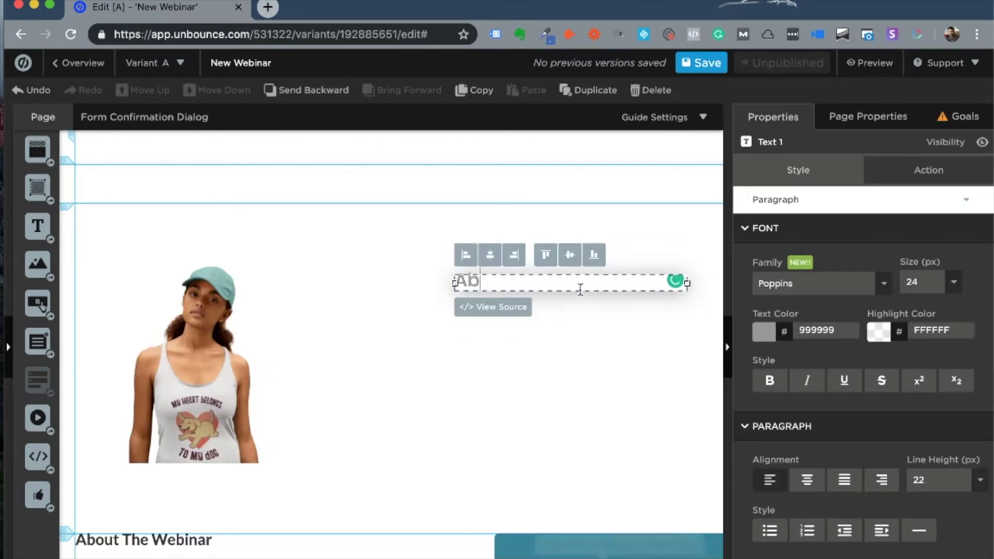
type("out Me")
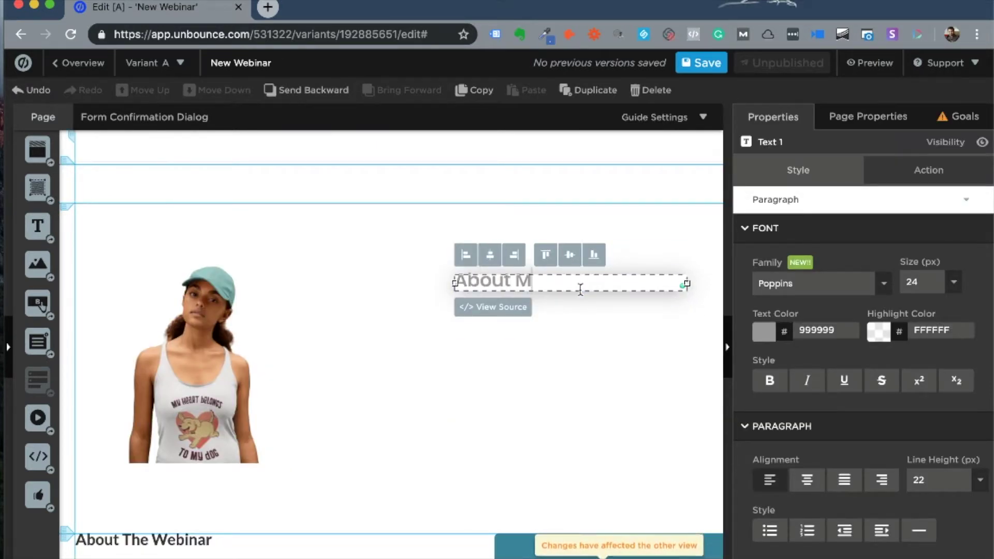
left_click(550, 388)
left_click_drag(37, 227, 485, 340)
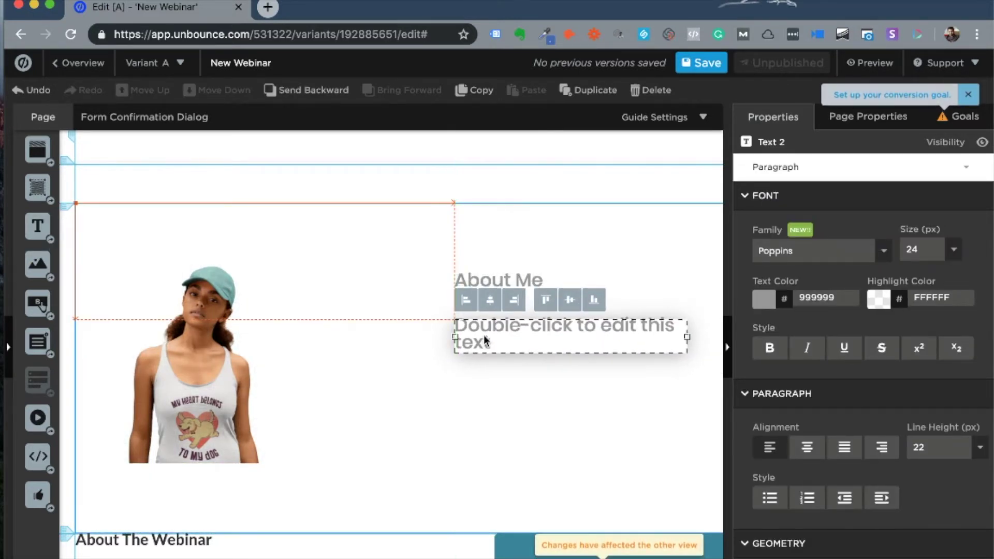
double_click(484, 338)
type("Lorem Ipsum Lorem Ipsum")
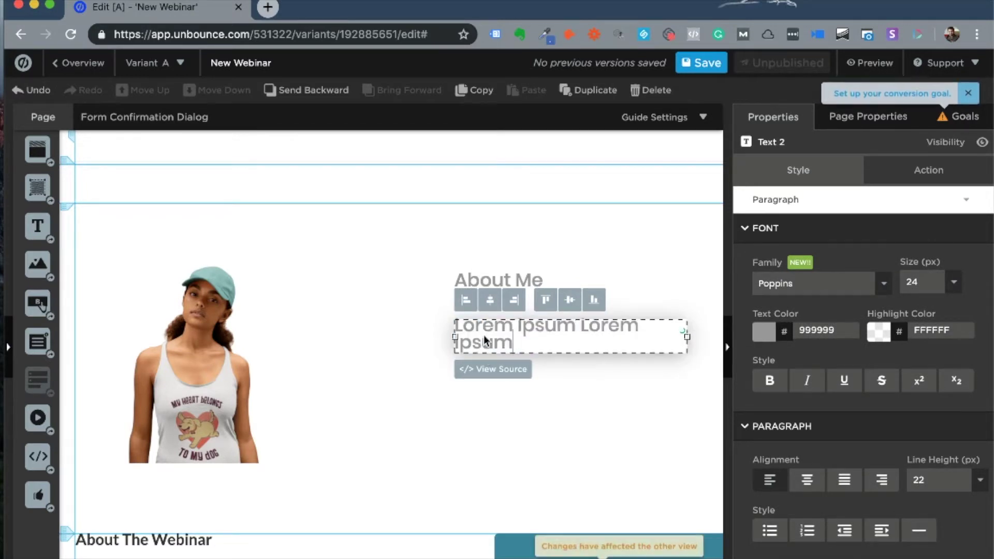
type("Lorem IpsumLorem IpsumLorem IpsumLorem IpsumLorem Ipsum")
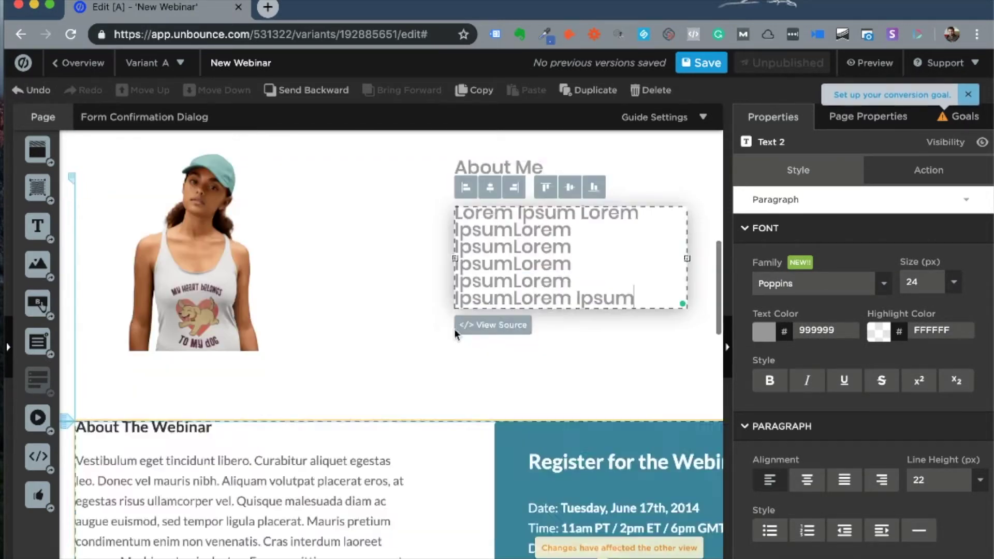
left_click(725, 351)
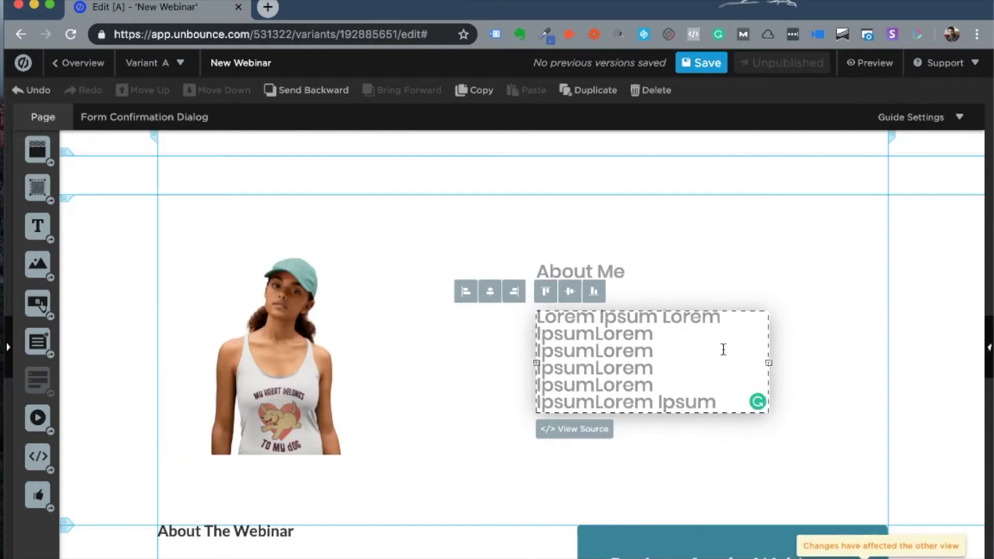
left_click(801, 341)
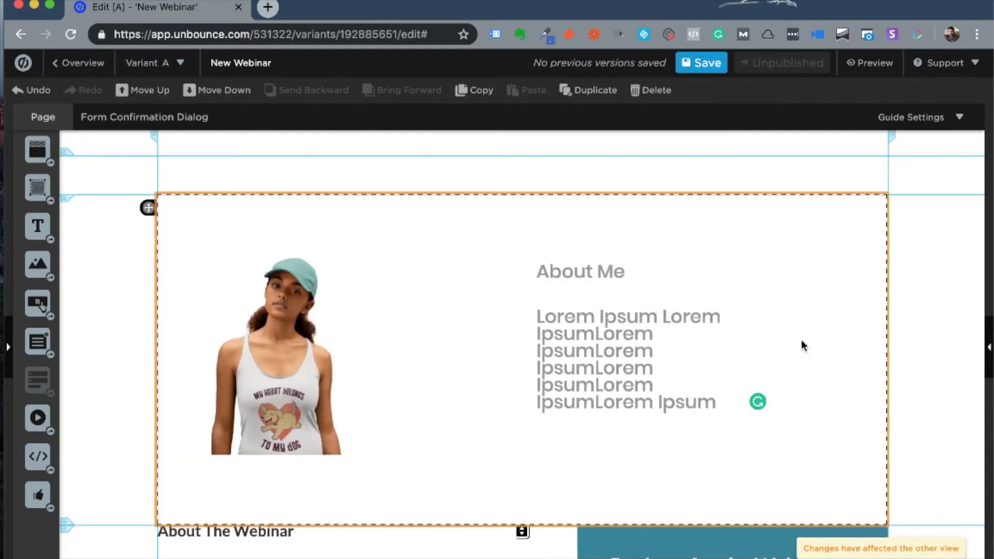
Step: Turn a word on the paragraph's third line red
left_click(648, 368)
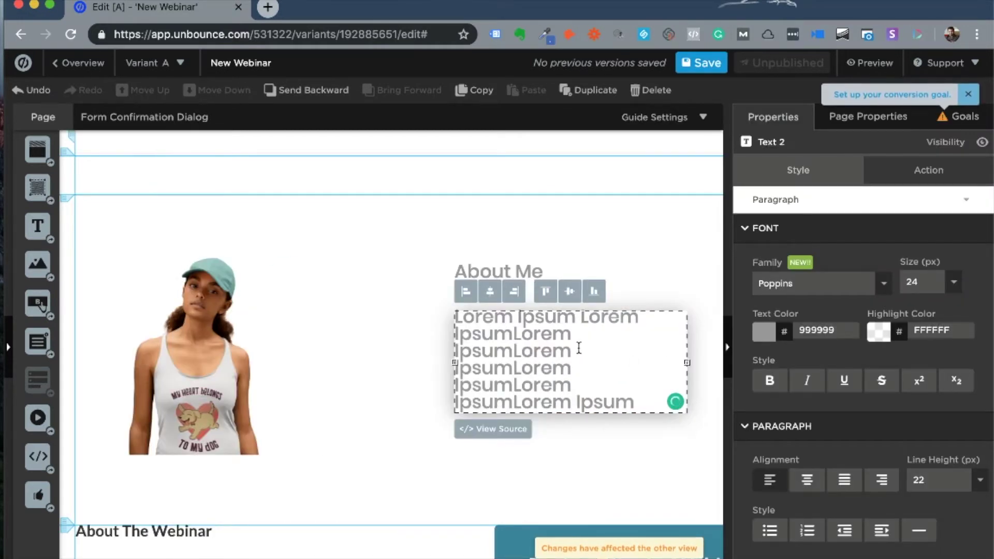
left_click_drag(578, 349, 455, 352)
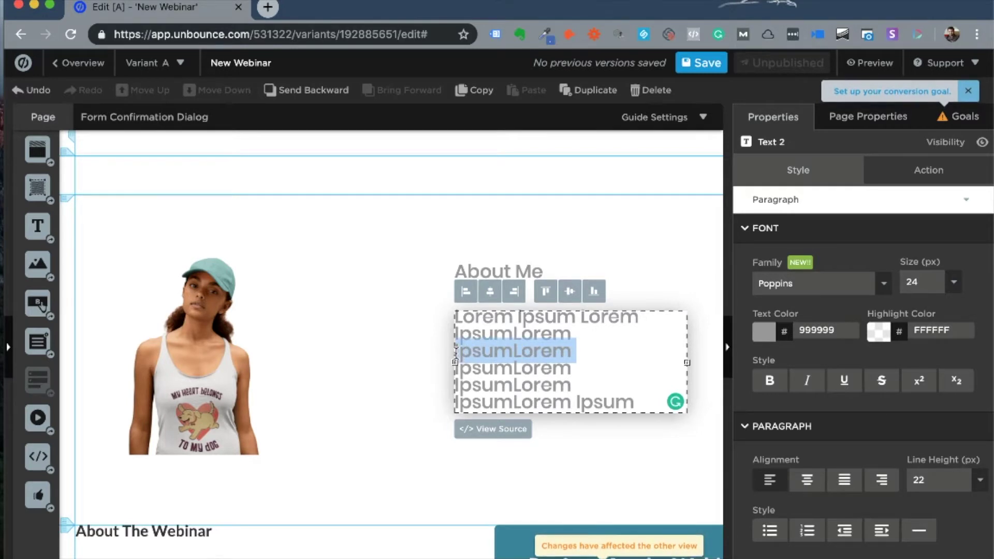
left_click(764, 331)
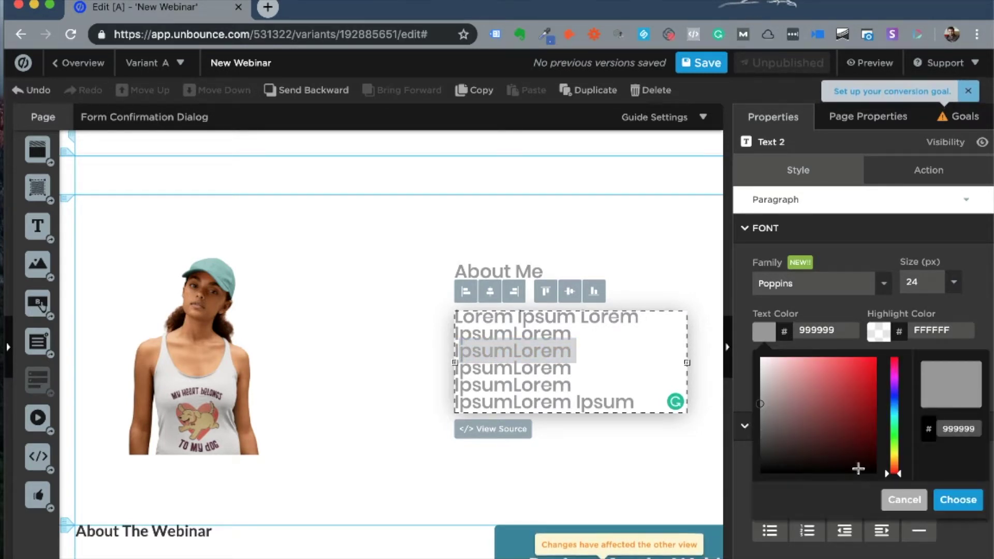
left_click(874, 361)
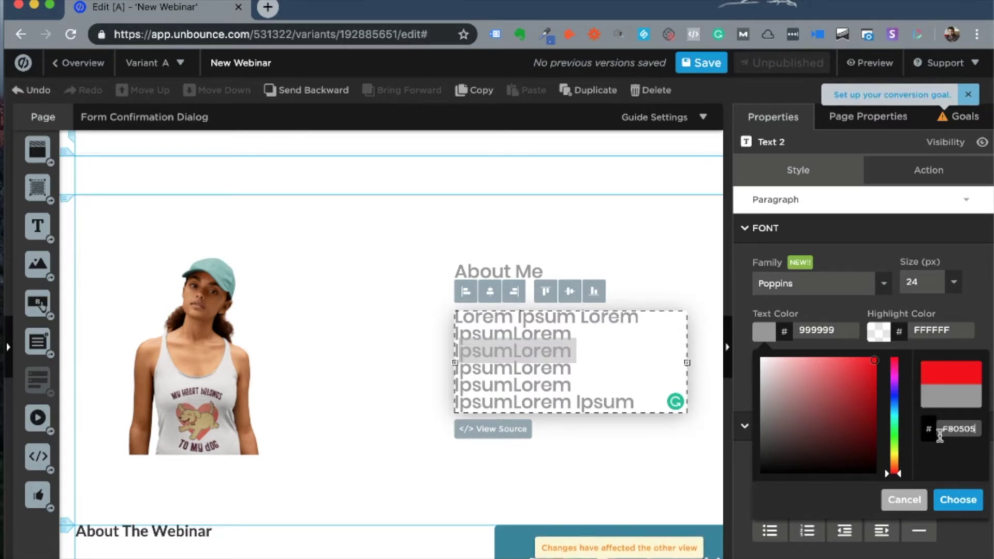
left_click(710, 409)
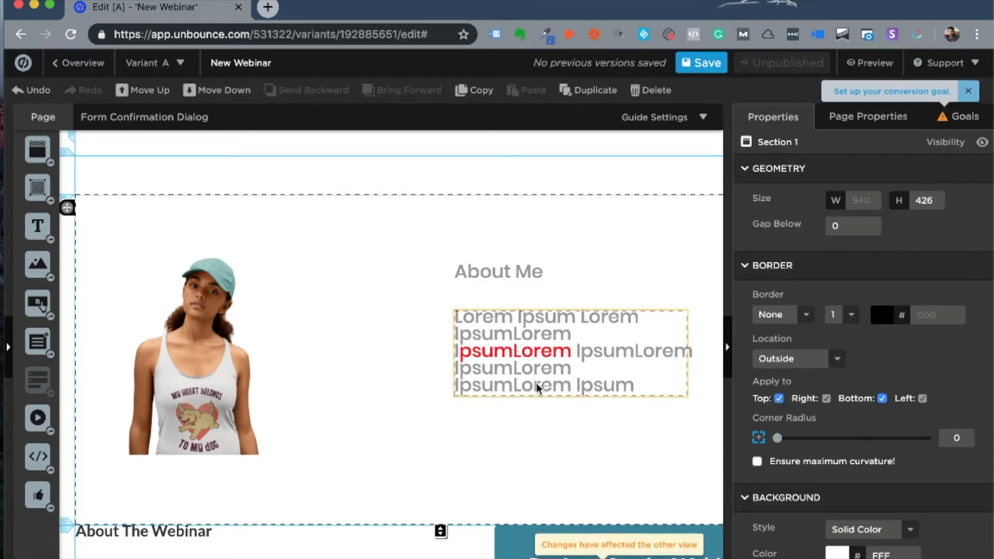
left_click(729, 357)
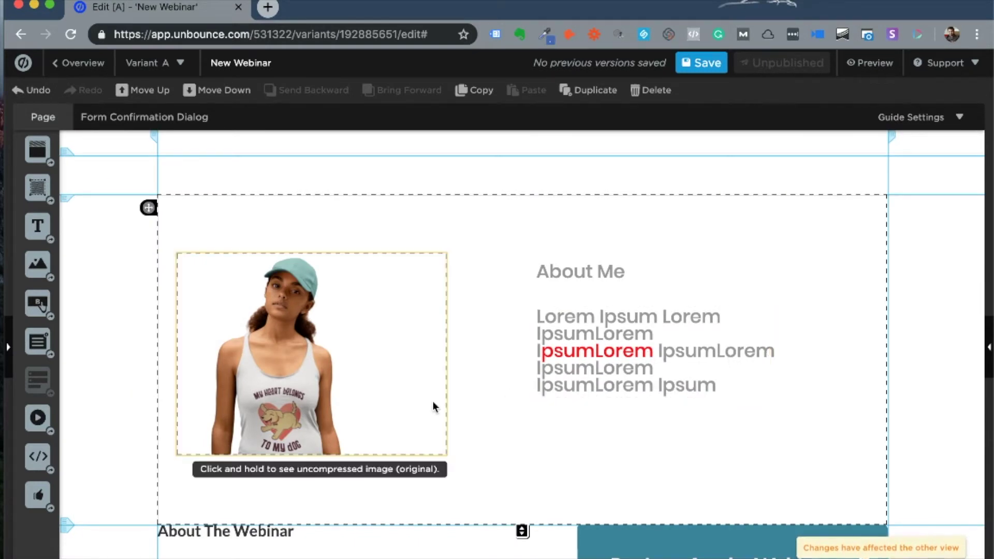
Step: Scroll down through the full-width page and back up to the hero
scroll(433, 406, "down", 10)
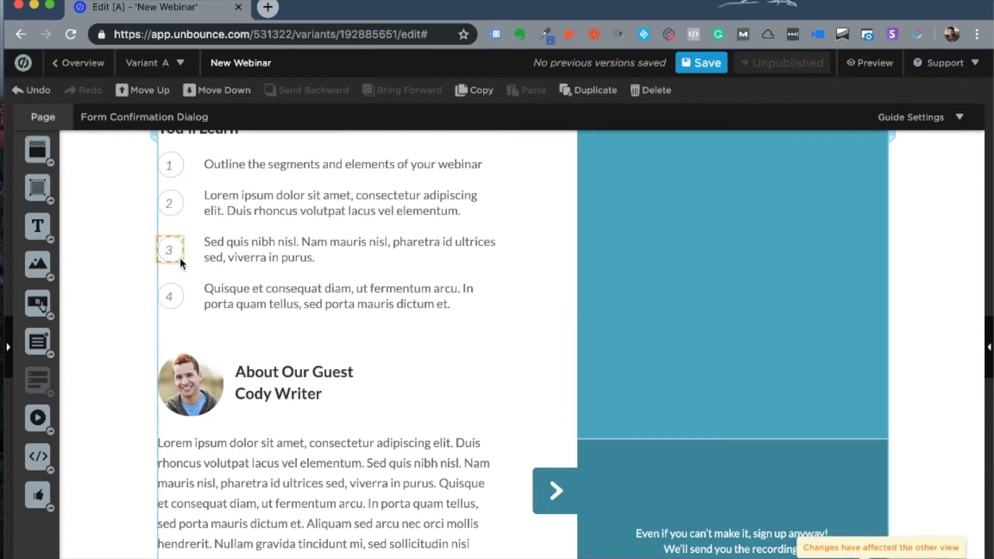
scroll(298, 297, "down", 3)
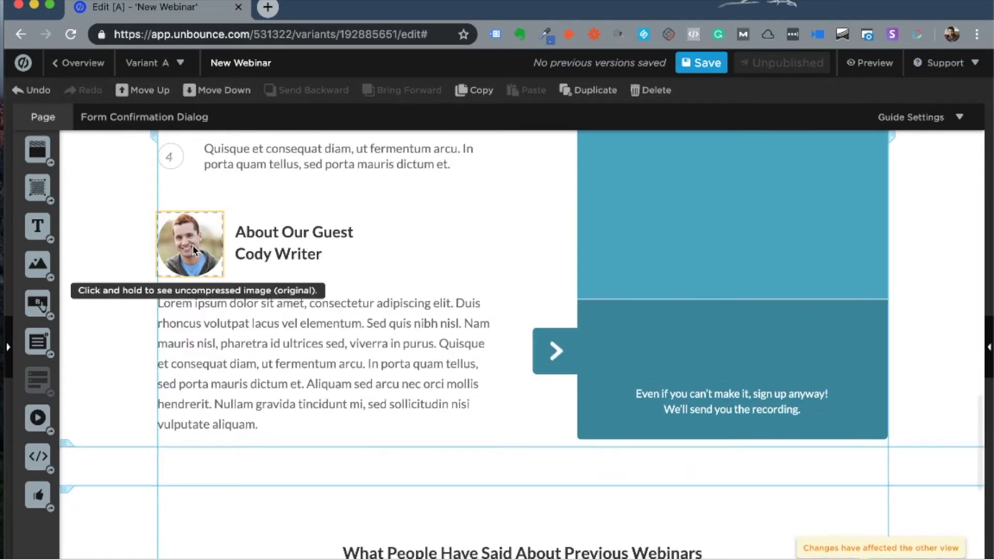
scroll(668, 346, "down", 4)
scroll(668, 347, "down", 2)
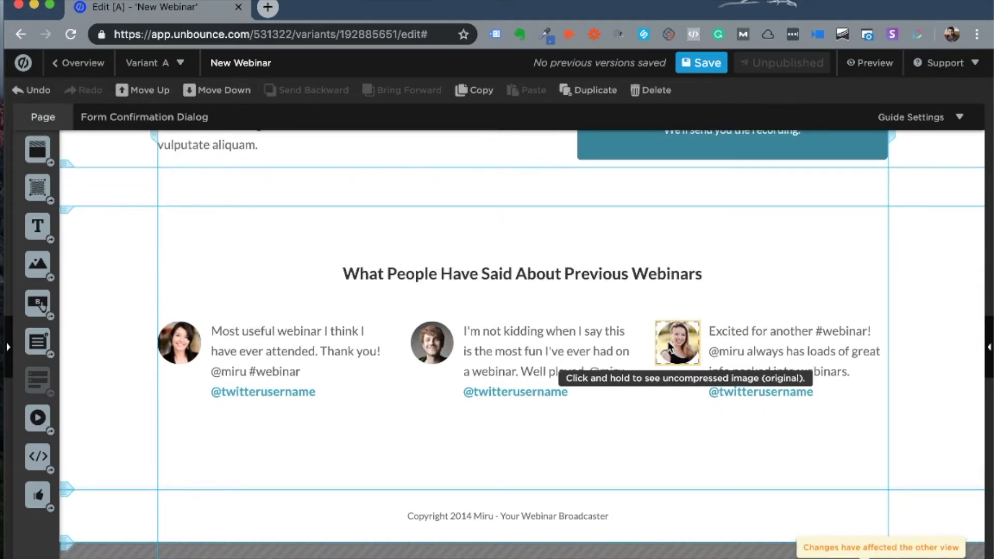
scroll(750, 279, "up", 5)
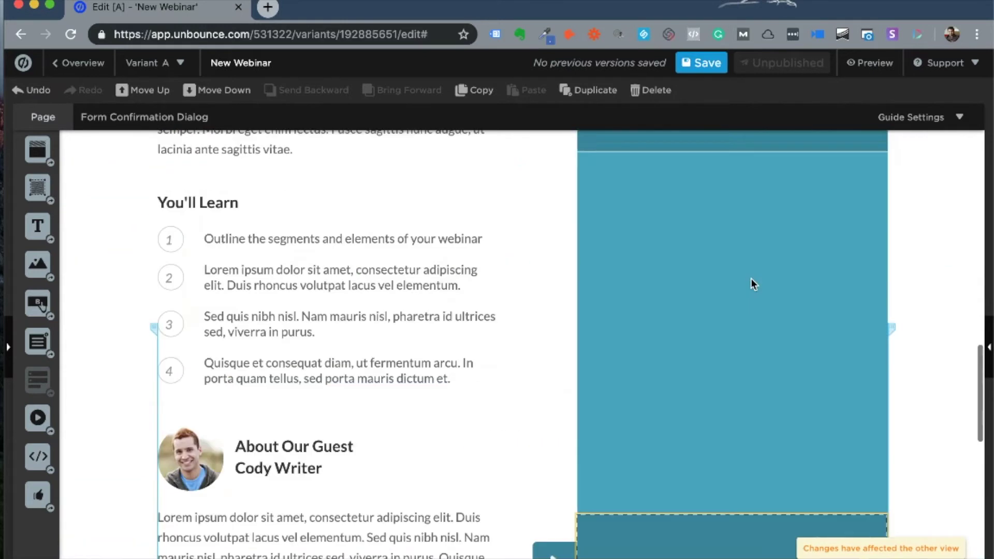
scroll(752, 282, "up", 10)
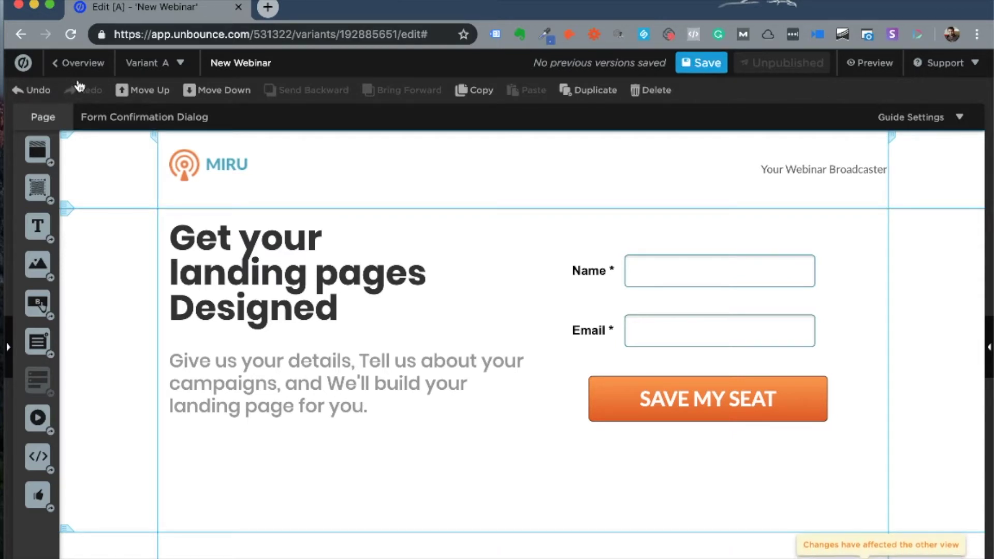
left_click(181, 65)
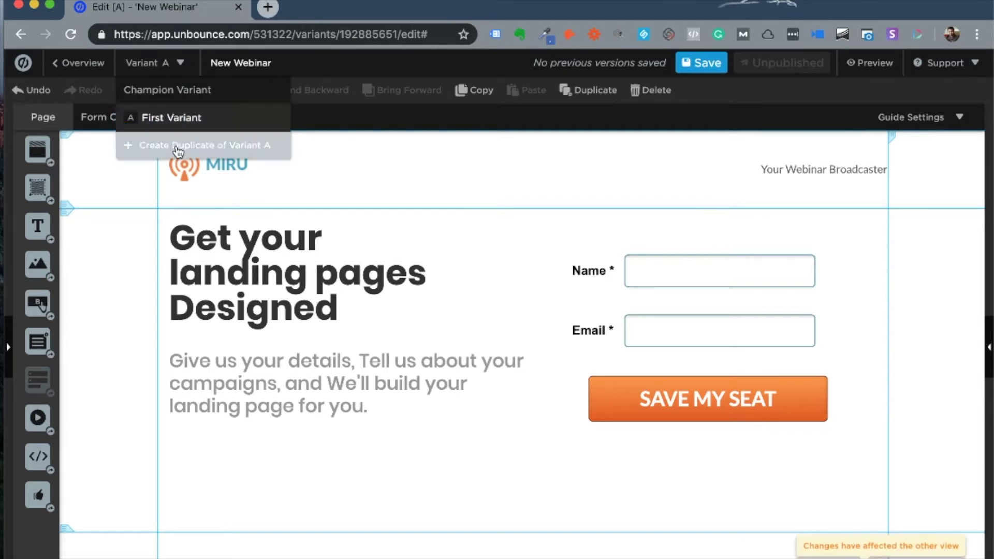
Step: Leave the editor for the page overview, confirming the leave prompt
left_click(55, 67)
key("Return")
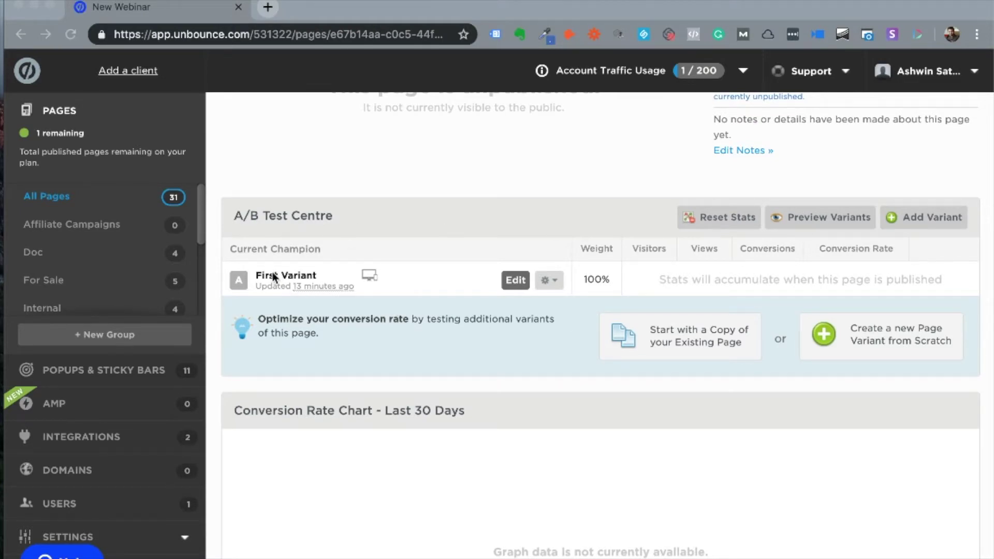
left_click(555, 281)
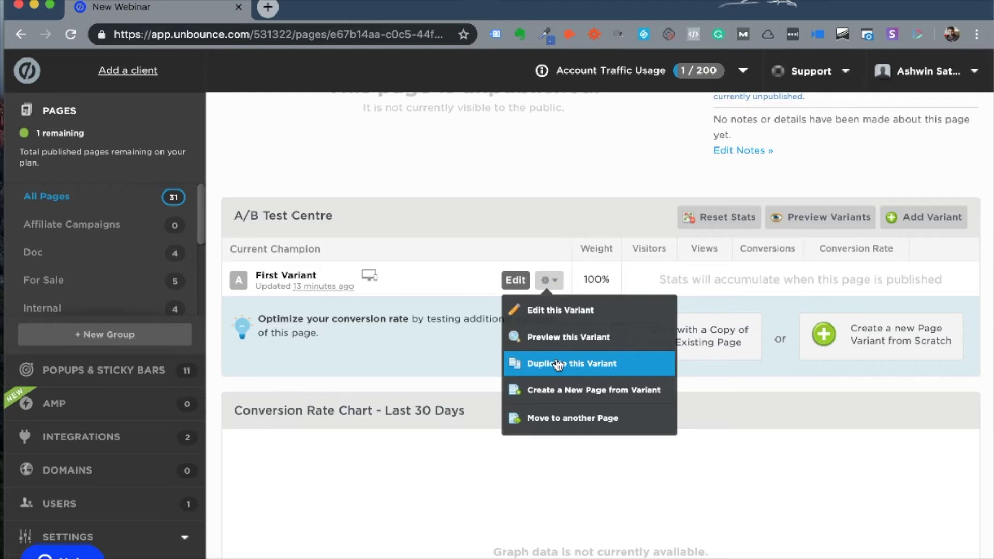
Step: Duplicate the First Variant from its actions menu to create challenger variant B
left_click(605, 280)
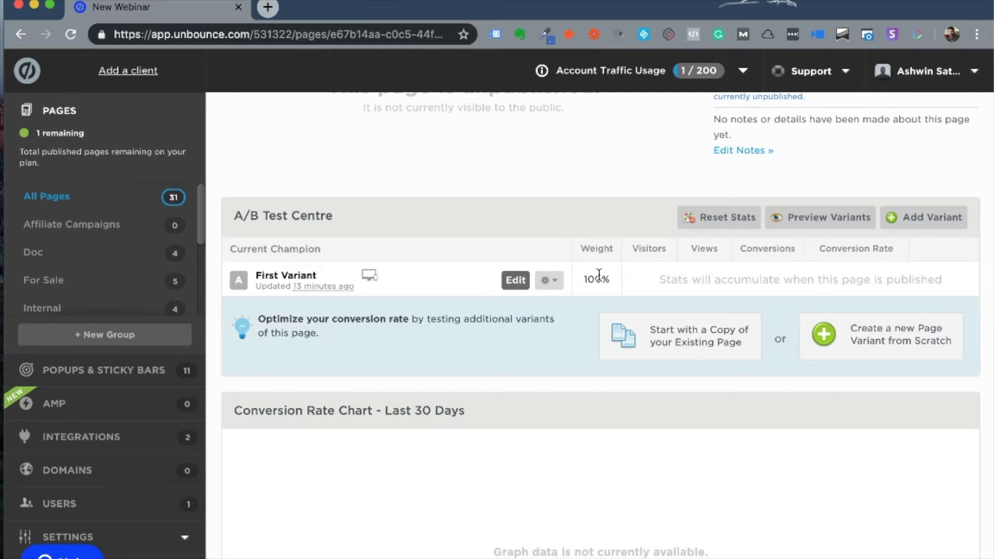
left_click(548, 280)
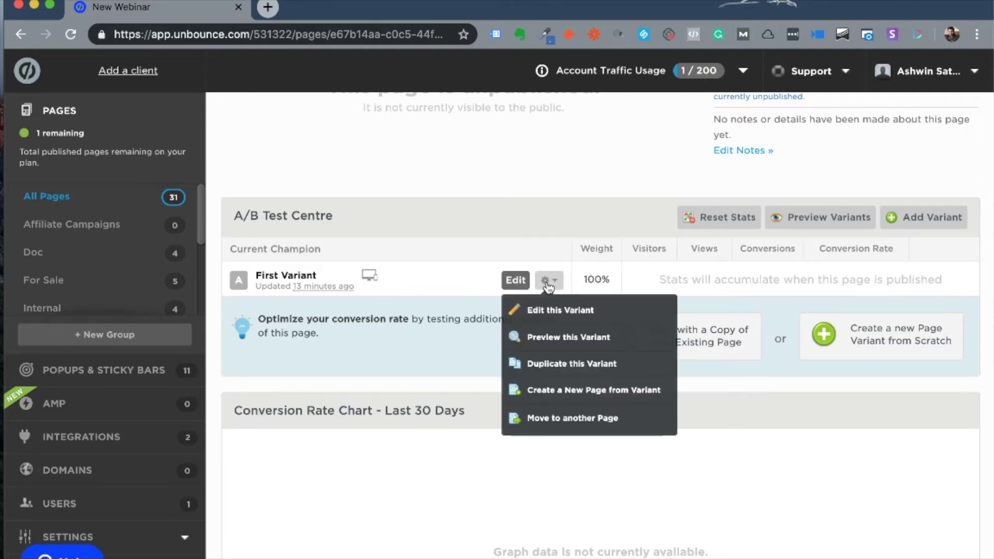
left_click(561, 362)
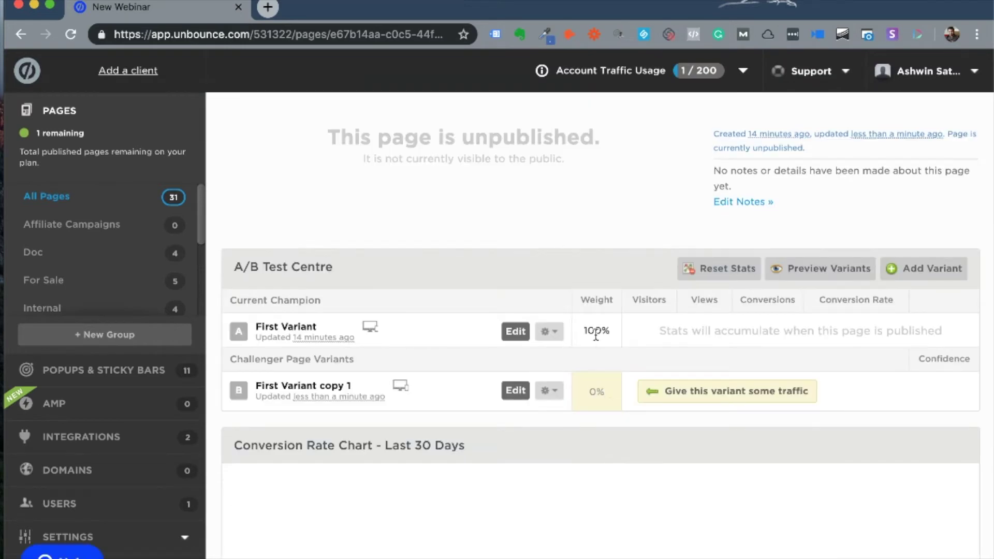
Step: Set variant B's traffic weight to 50% and review the overview
left_click(597, 392)
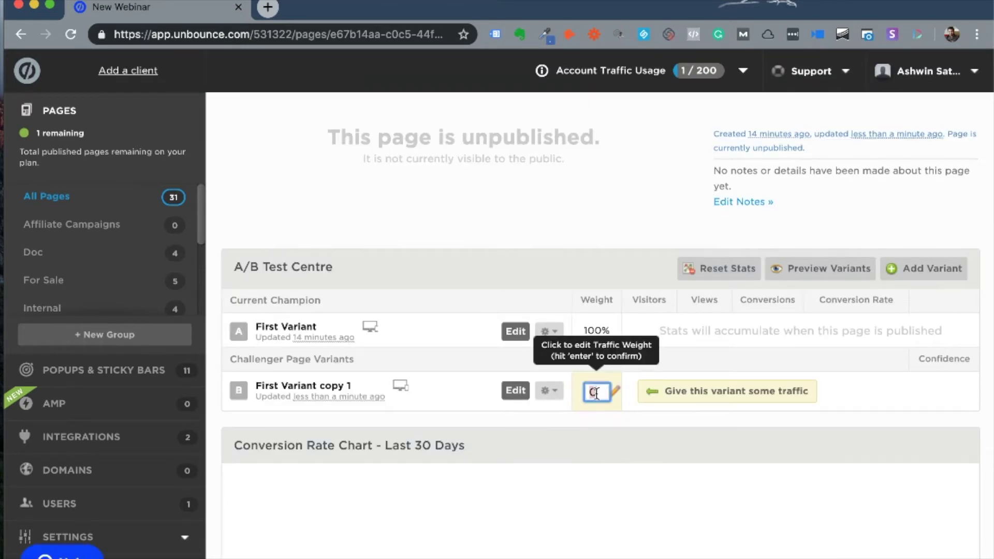
type("50")
key("Return")
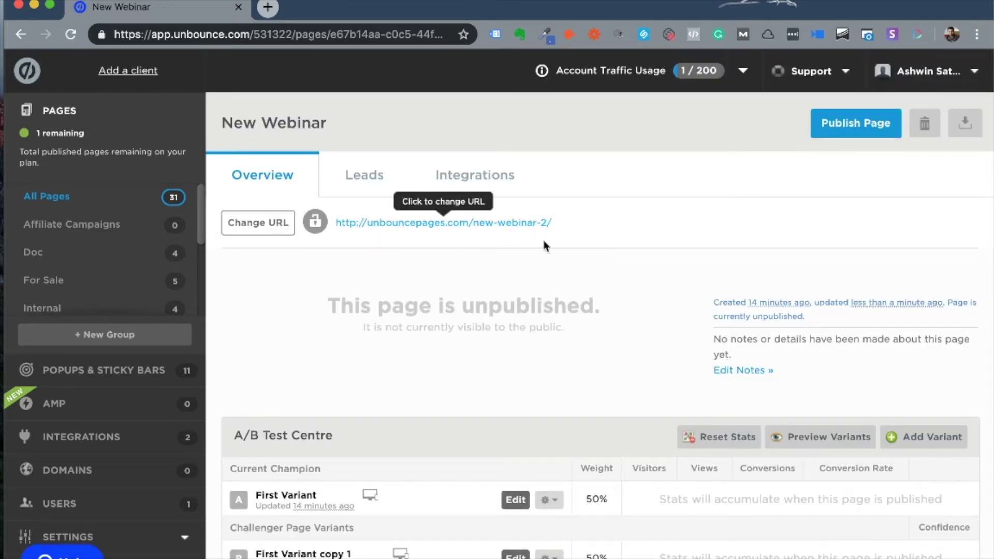
scroll(550, 279, "down", 5)
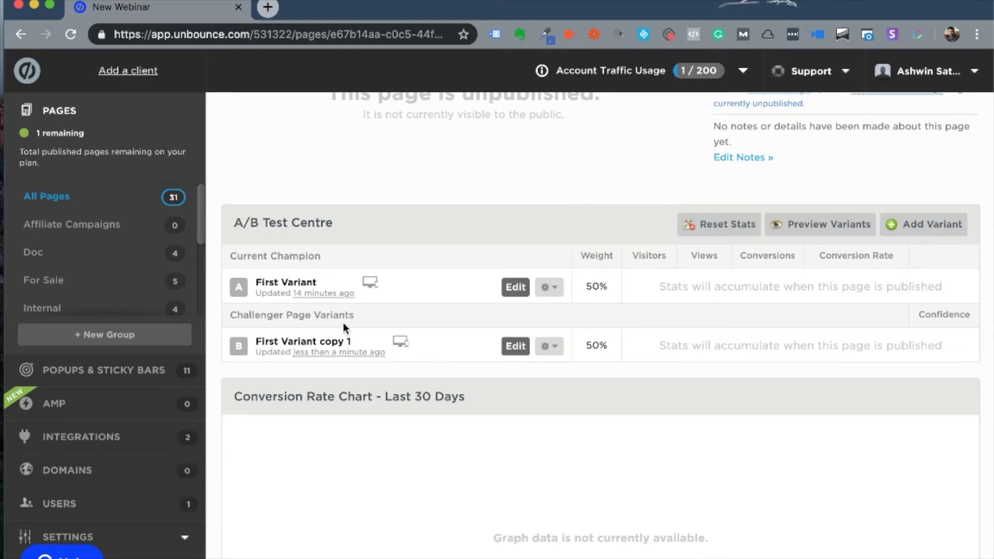
scroll(343, 322, "up", 2)
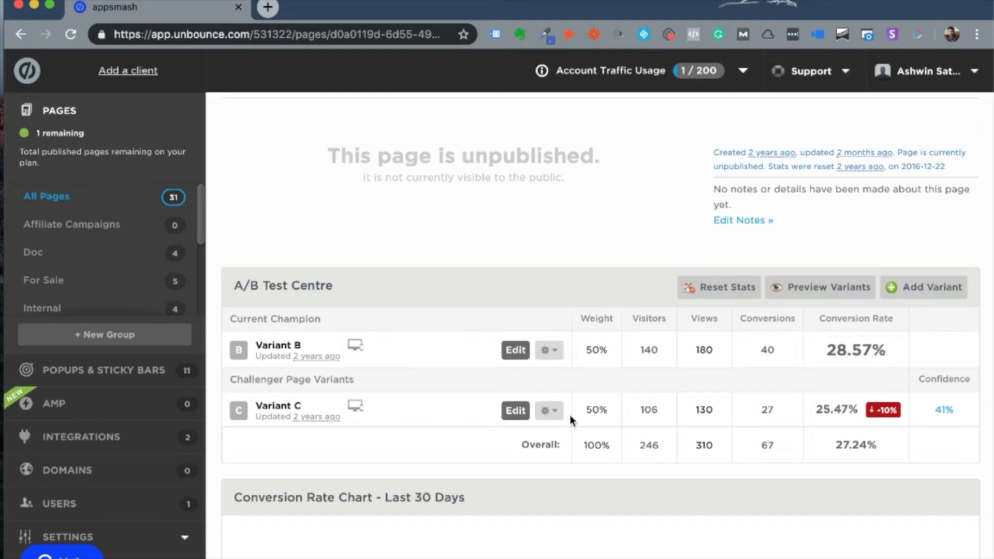
Step: Scroll the appsmash page to the A/B Test Centre comparing Variant B and Variant C at 50% each
scroll(570, 415, "up", 3)
scroll(570, 414, "down", 5)
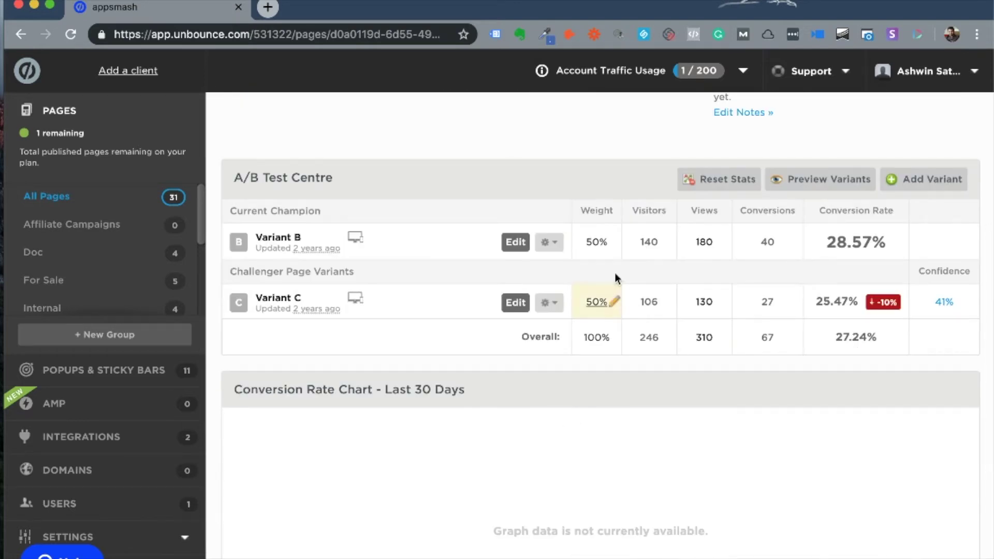